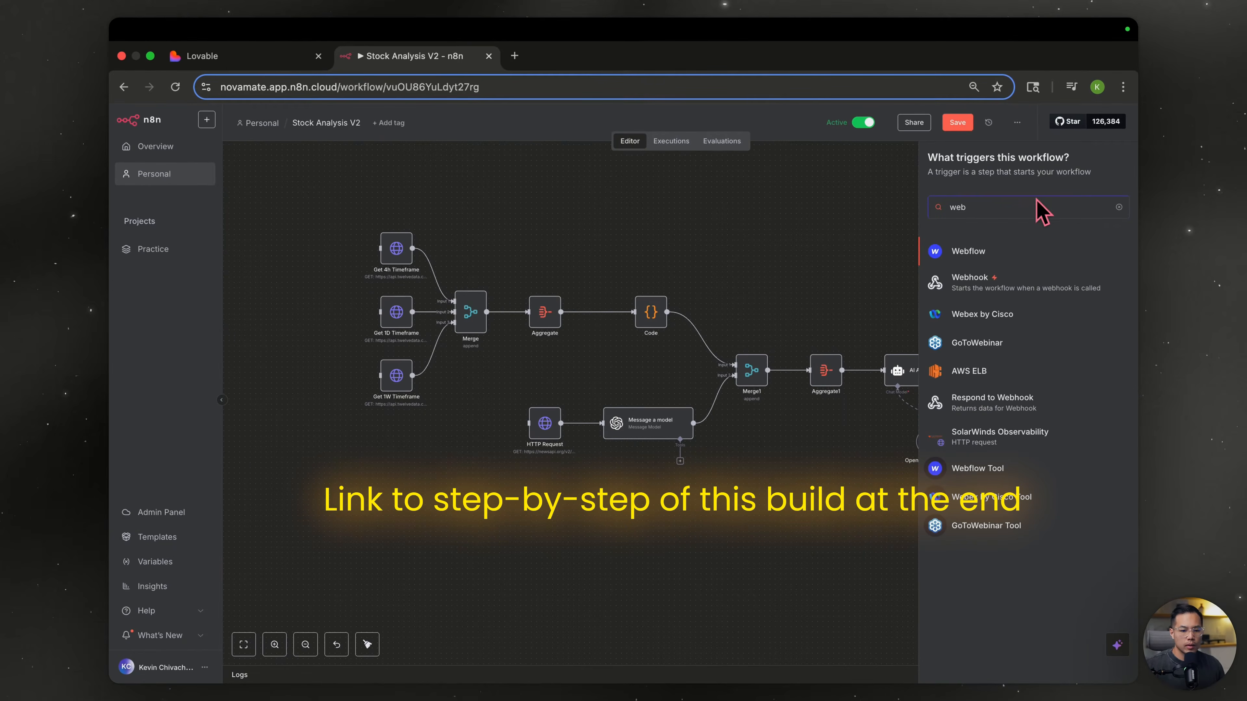
# Add a Webhook trigger to the workflow and copy its test URL
pyautogui.click(978, 282)
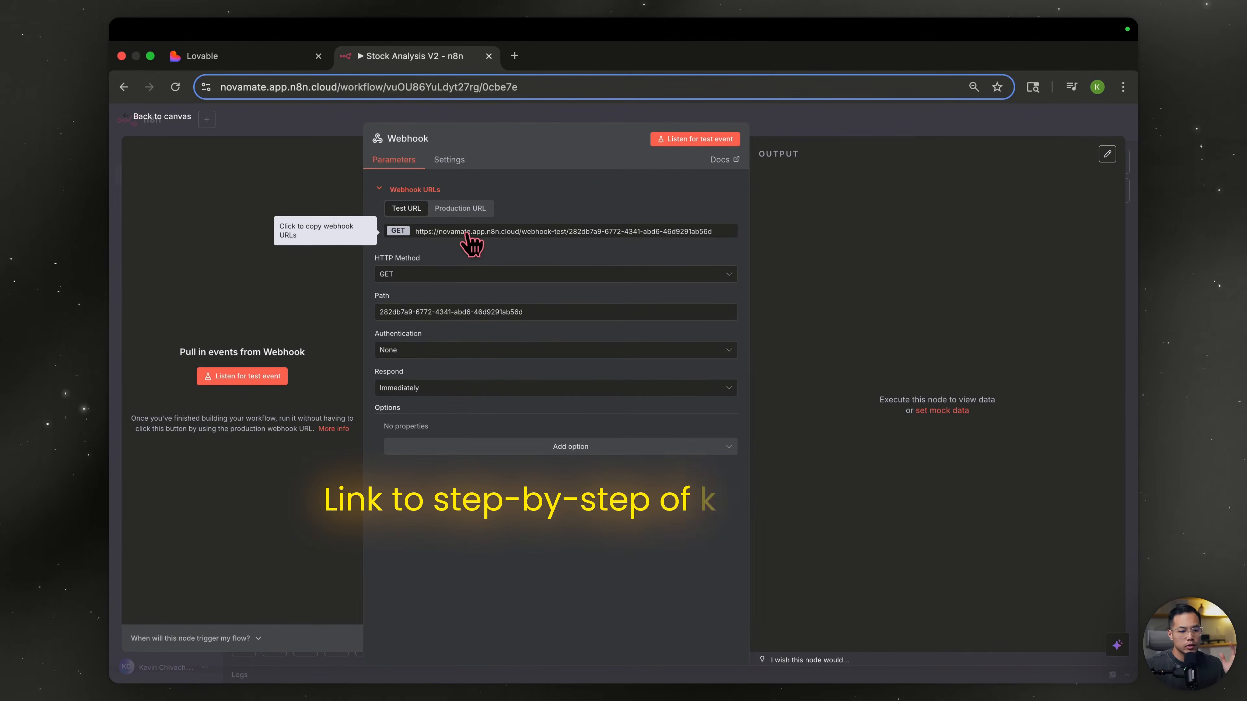
pyautogui.click(471, 236)
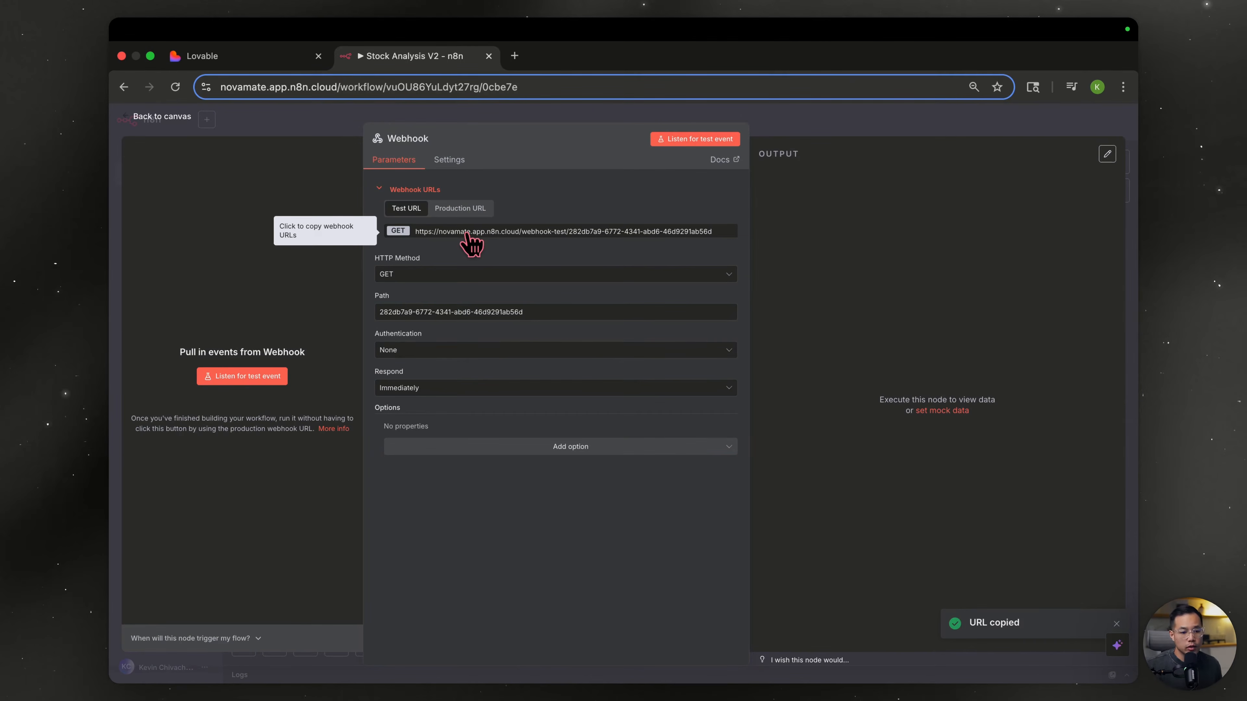
pyautogui.press('Escape')
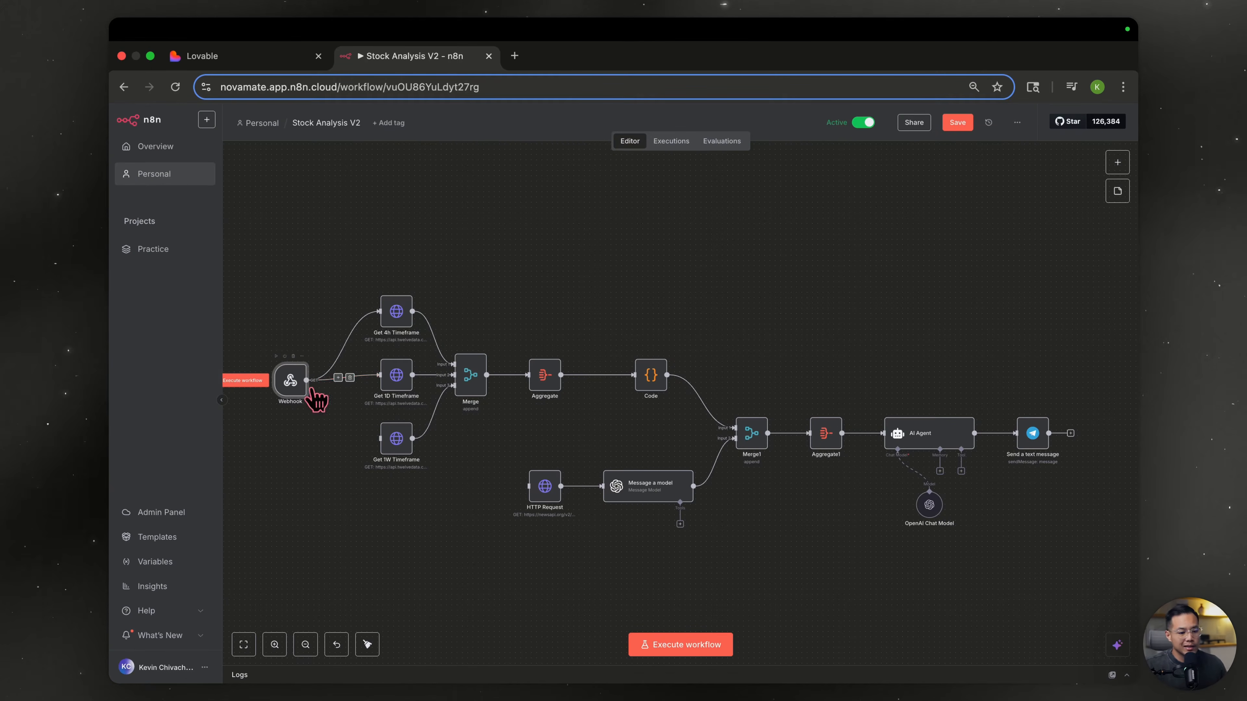
# Connect the Webhook to the HTTP Request node, then set its HTTP method to POST and its response to Using 'Respond to Webhook' Node
pyautogui.moveTo(308, 381); pyautogui.dragTo(537, 501)
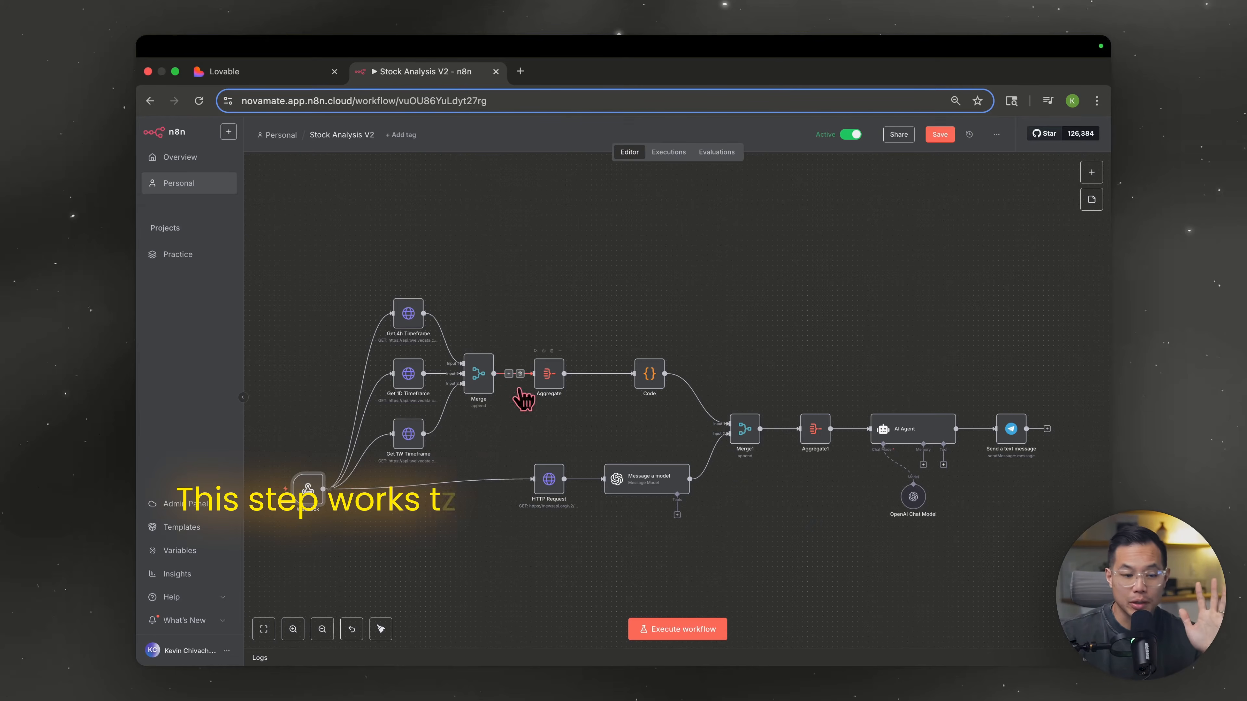
pyautogui.doubleClick(307, 489)
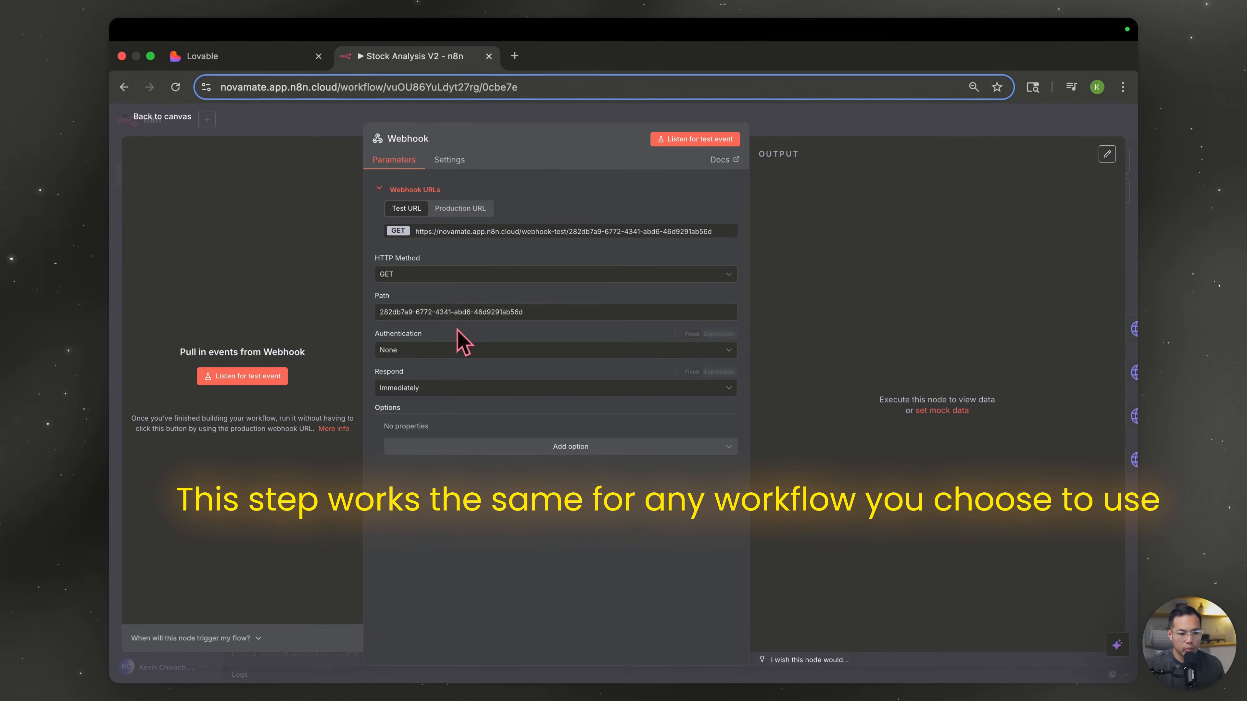
pyautogui.click(431, 276)
pyautogui.click(420, 381)
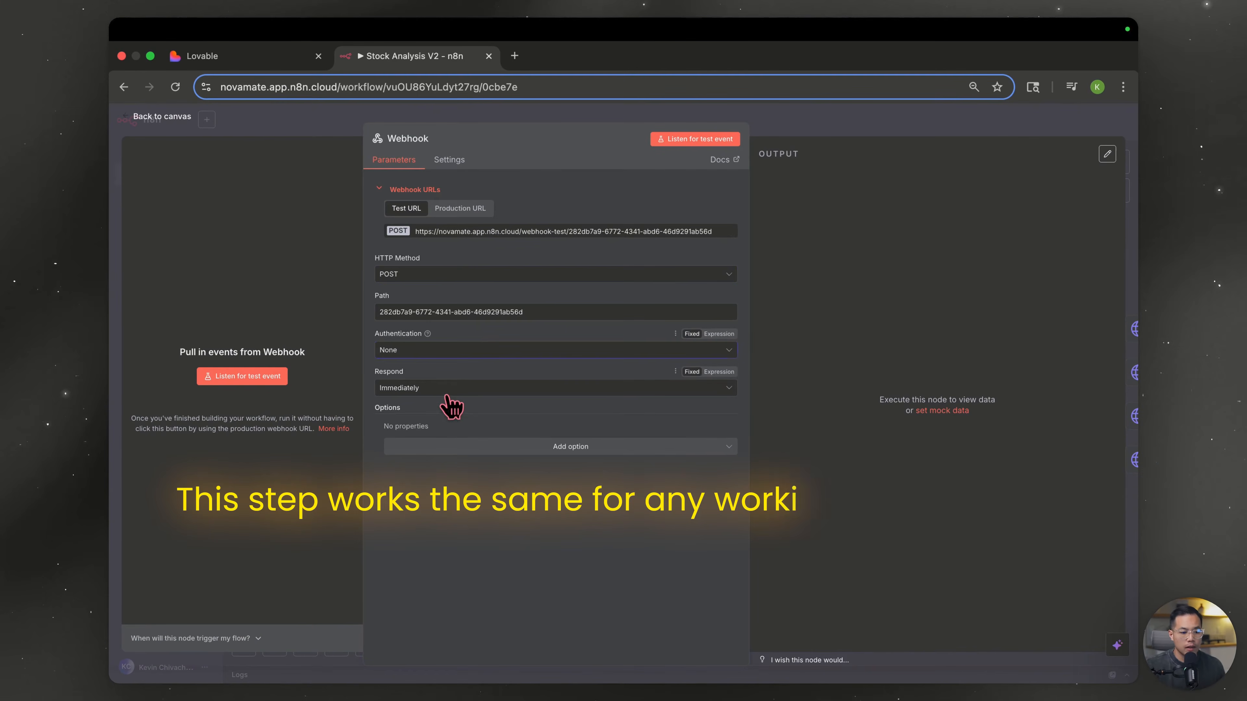
pyautogui.click(447, 393)
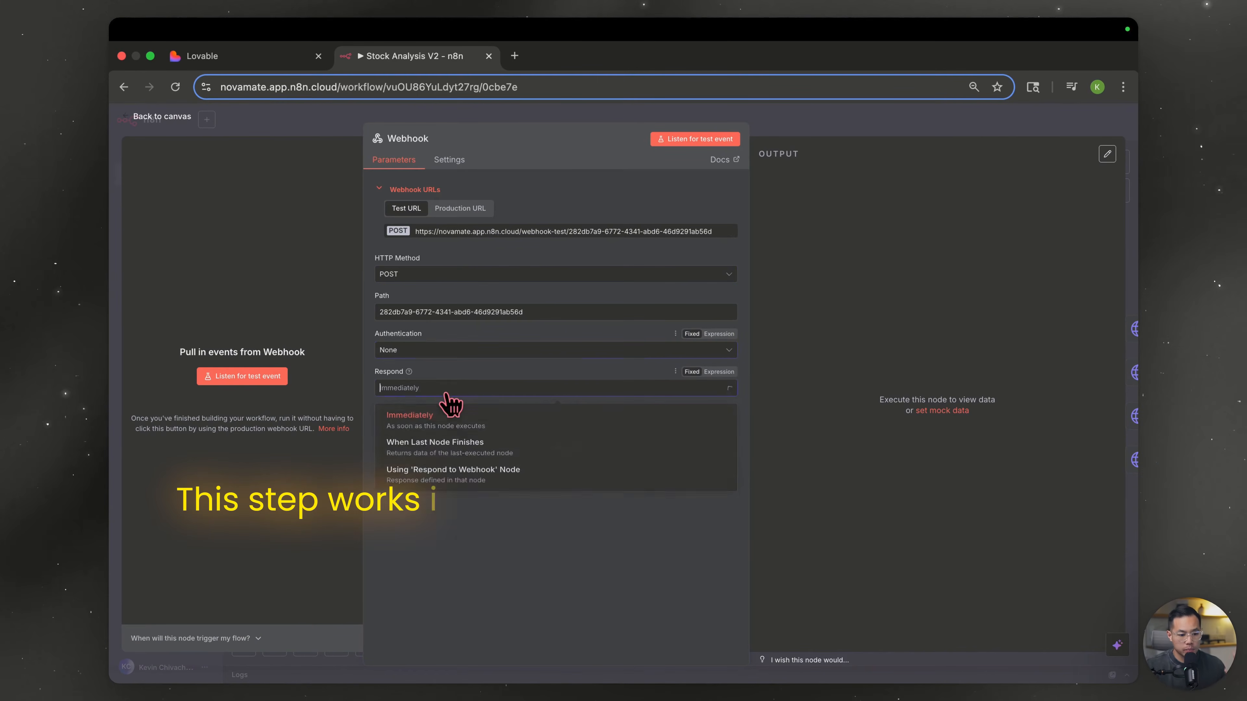
pyautogui.click(462, 486)
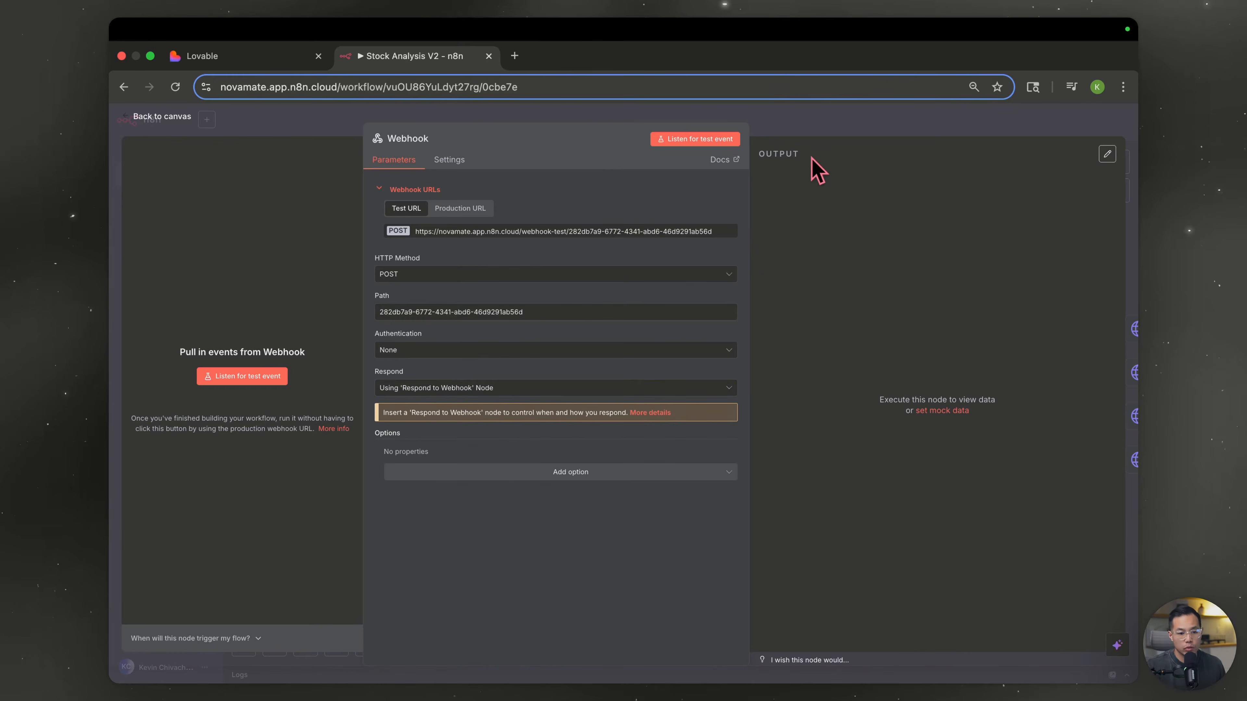
pyautogui.click(817, 131)
# Add a Respond to Webhook node after the AI Agent node
pyautogui.scroll(-1, 542, 379)
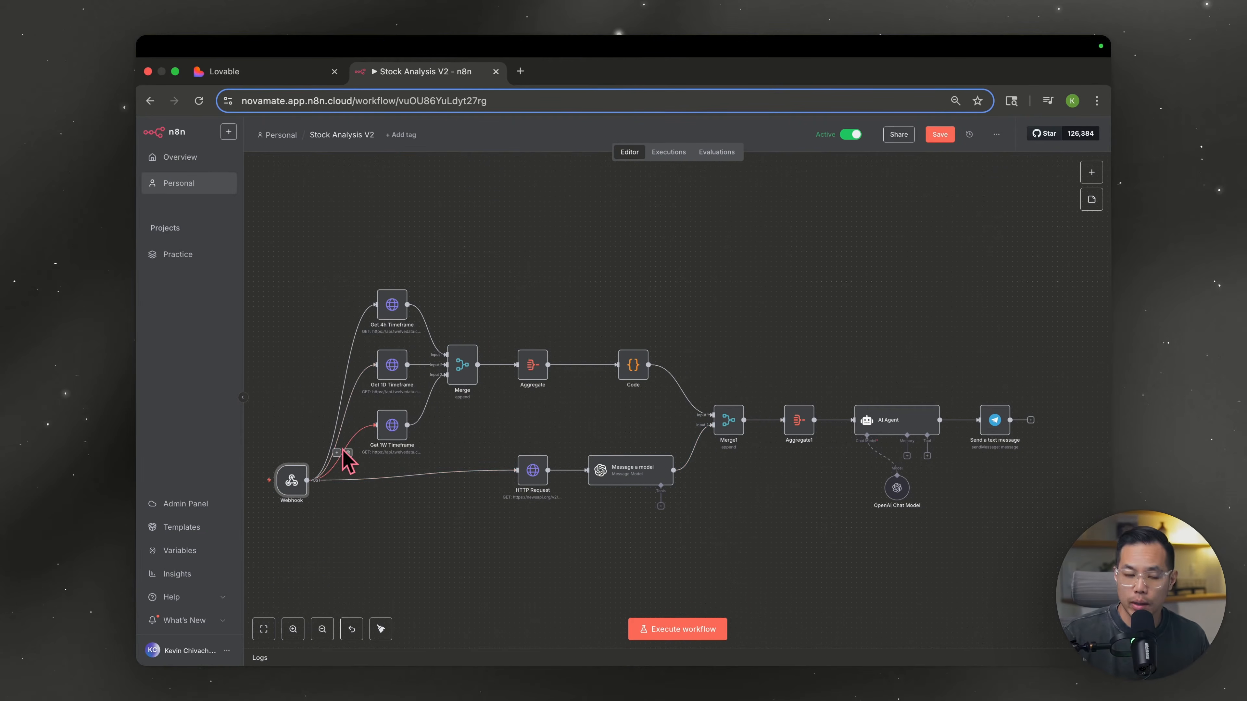
pyautogui.click(958, 420)
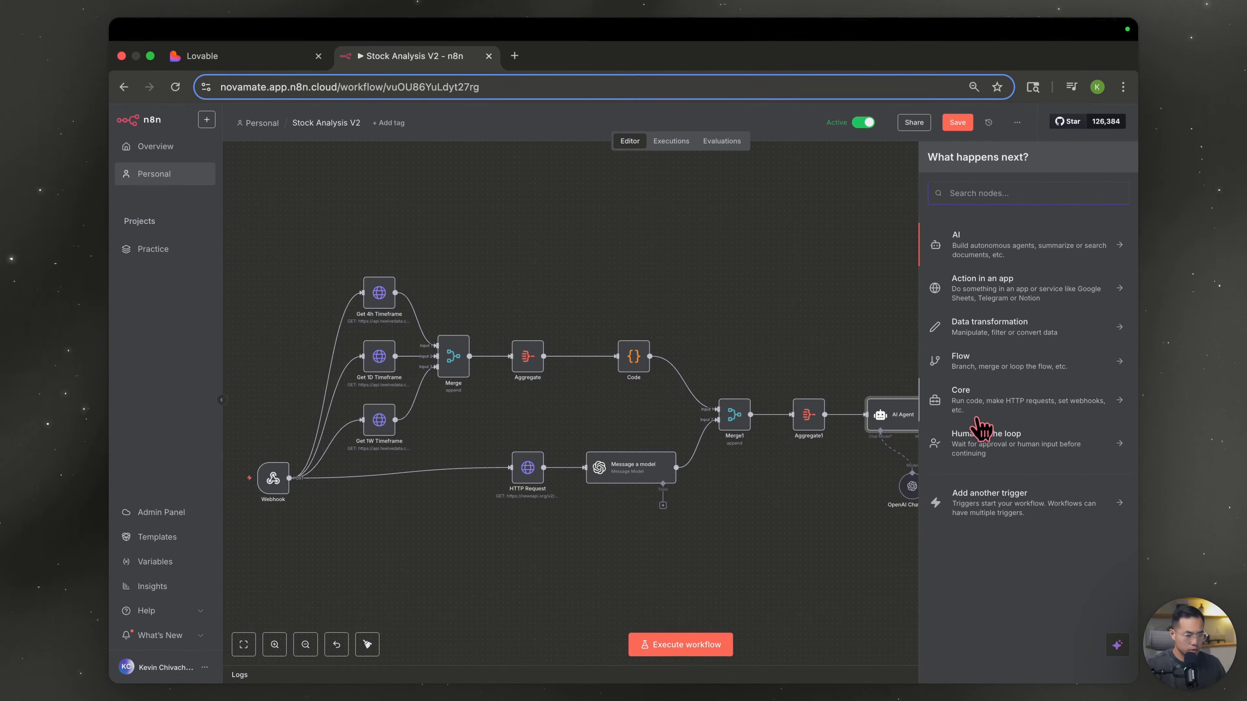
pyautogui.write('res')
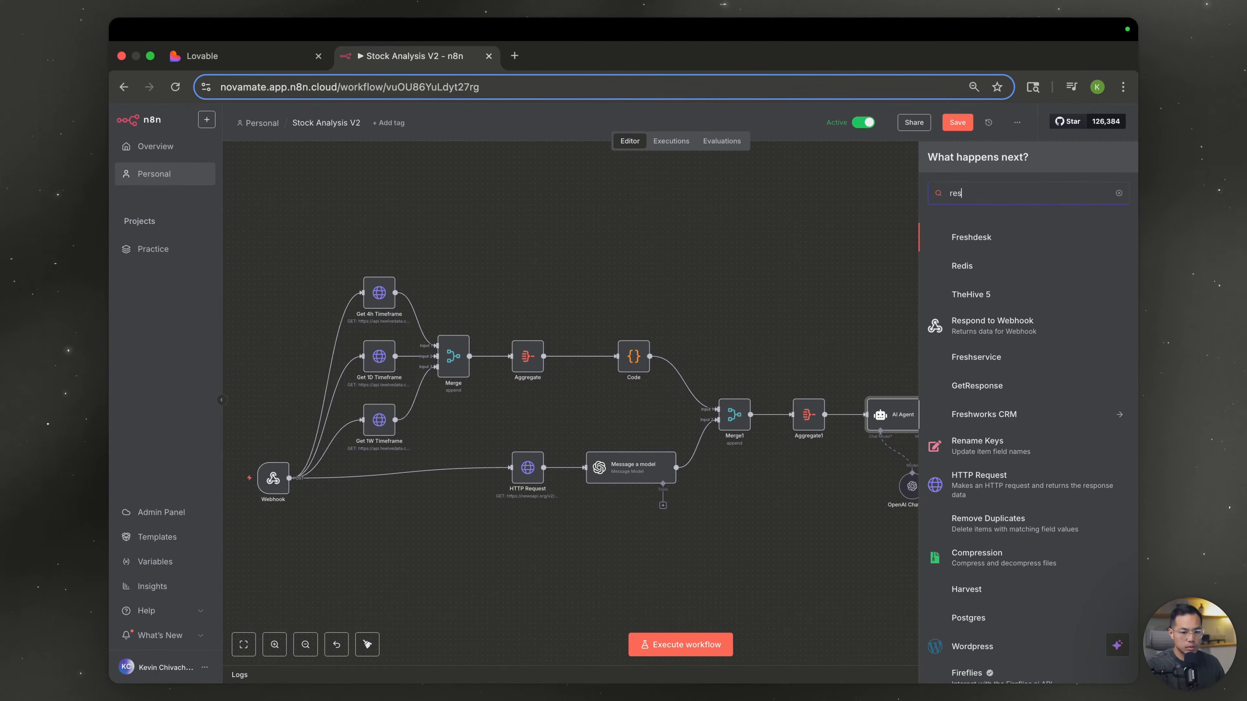
pyautogui.click(1026, 364)
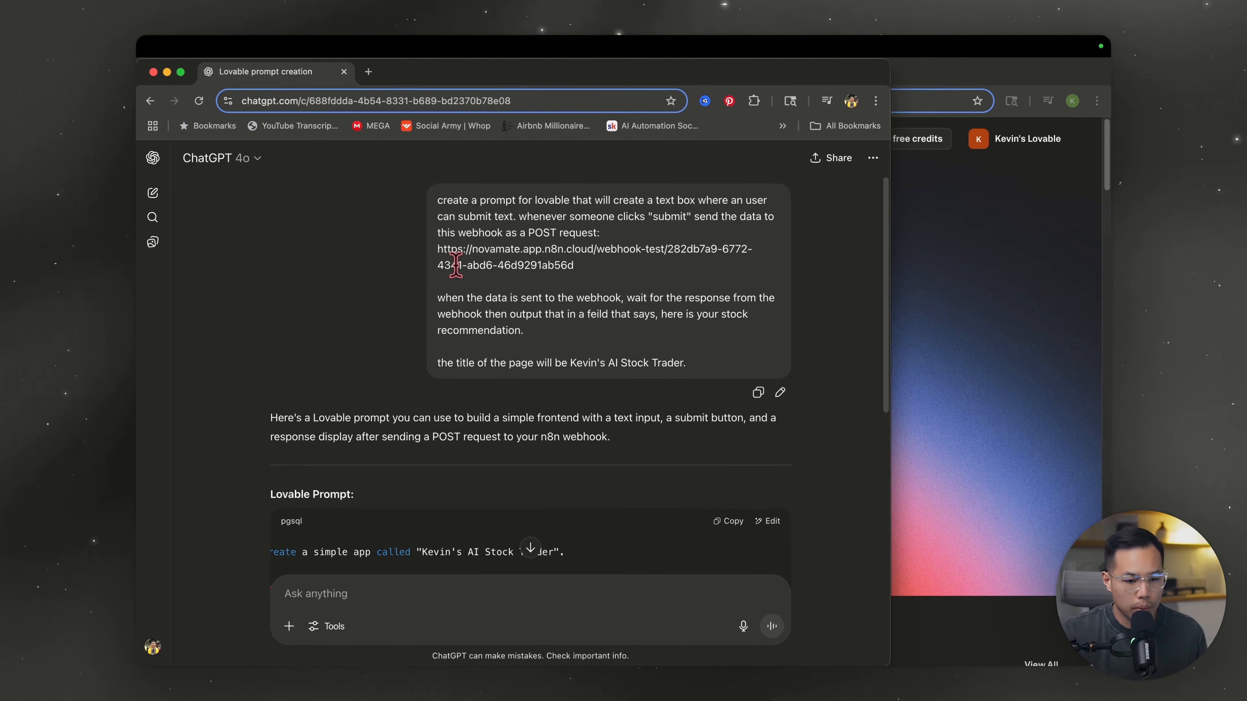
# Read through the ChatGPT conversation and copy the generated Lovable prompt
pyautogui.scroll(-1, 544, 292)
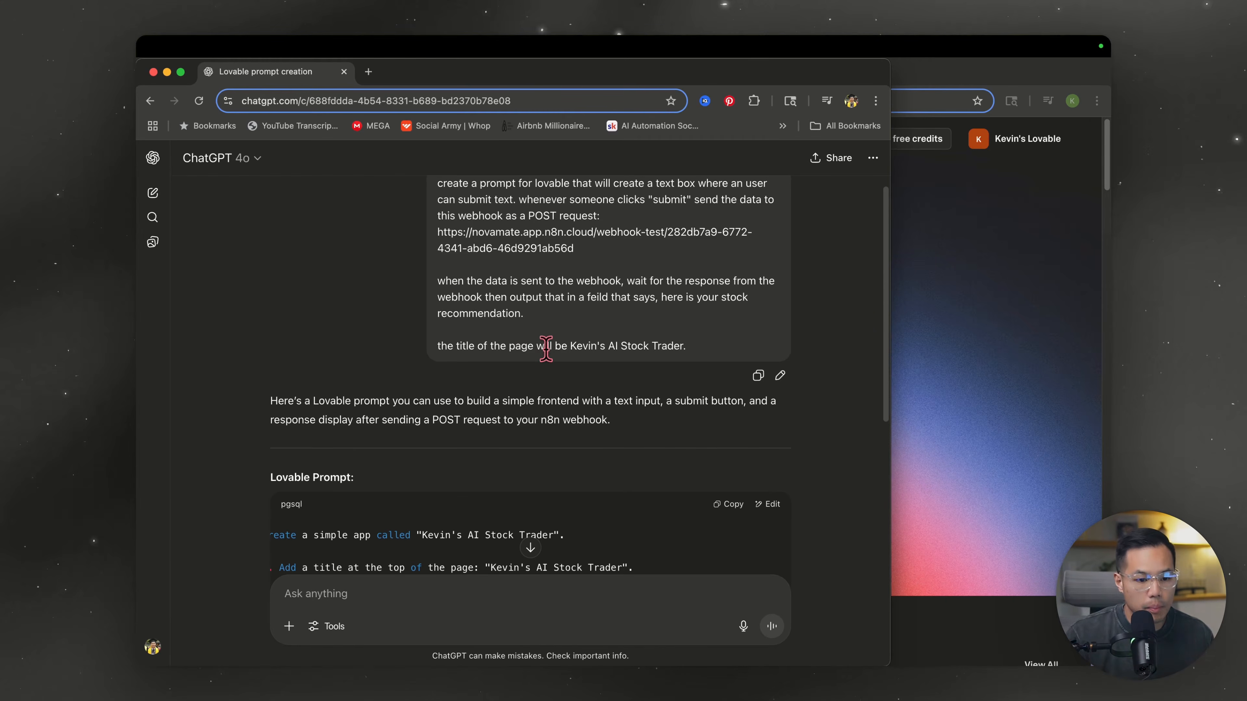
pyautogui.scroll(-5, 650, 368)
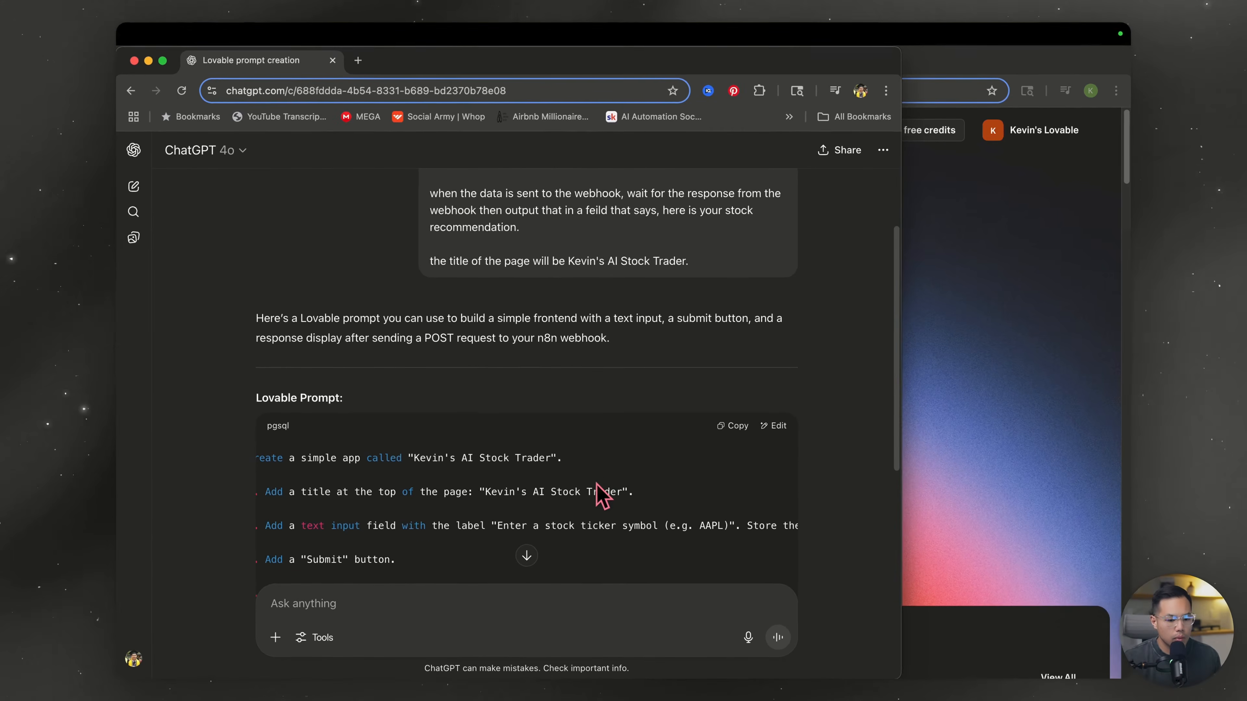
pyautogui.hscroll(-2, 593, 493)
pyautogui.scroll(-3, 473, 440)
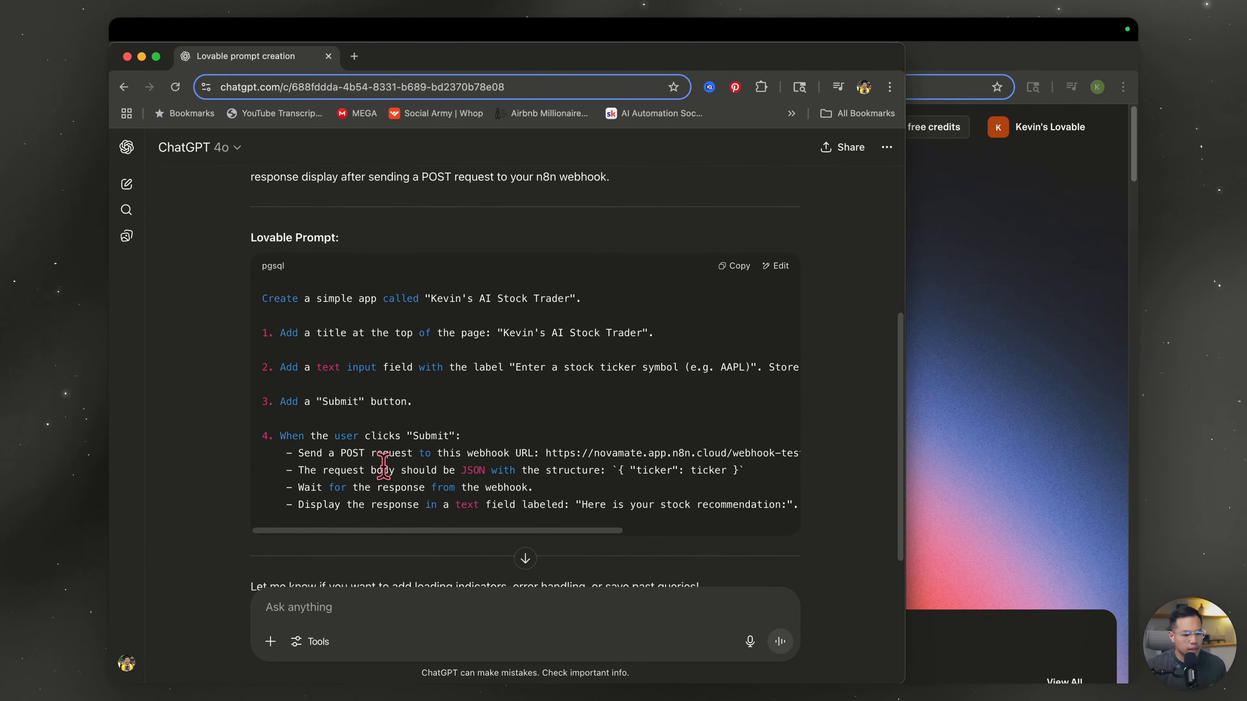
pyautogui.scroll(-1, 442, 403)
pyautogui.click(733, 248)
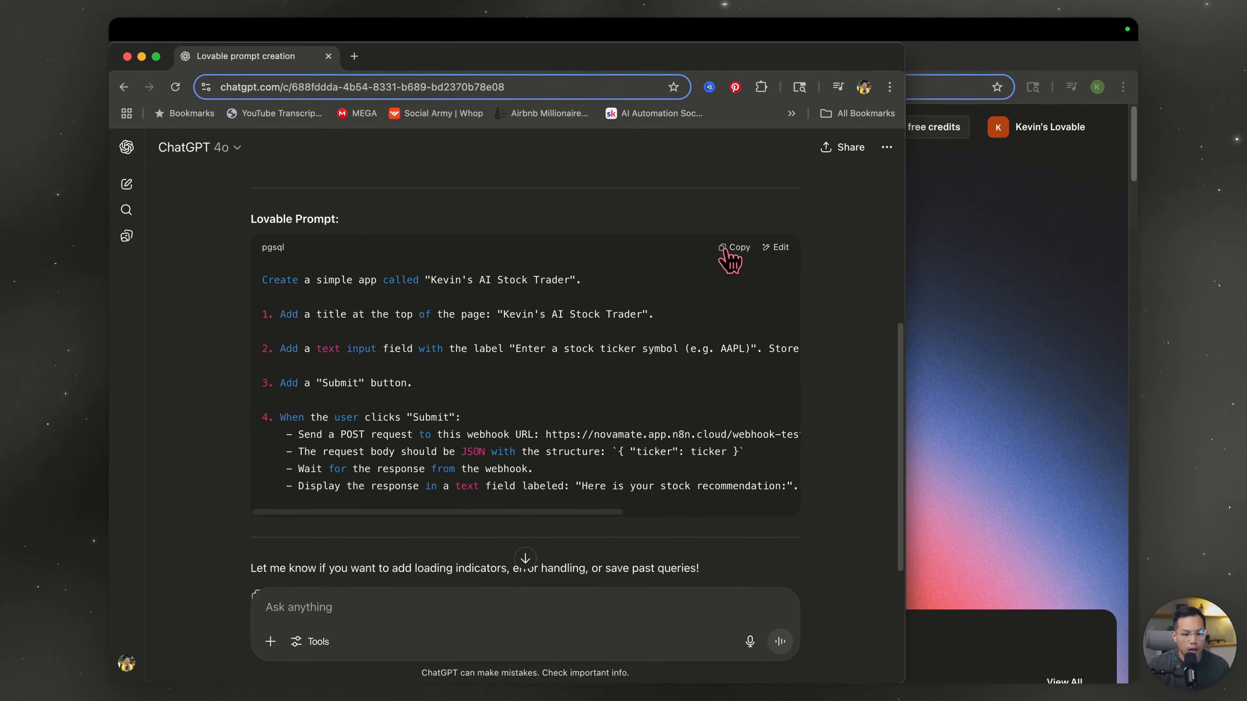
# Switch to Lovable, paste the copied prompt as the app description, submit it and review the build chat
pyautogui.click(1006, 63)
pyautogui.press('super+v')
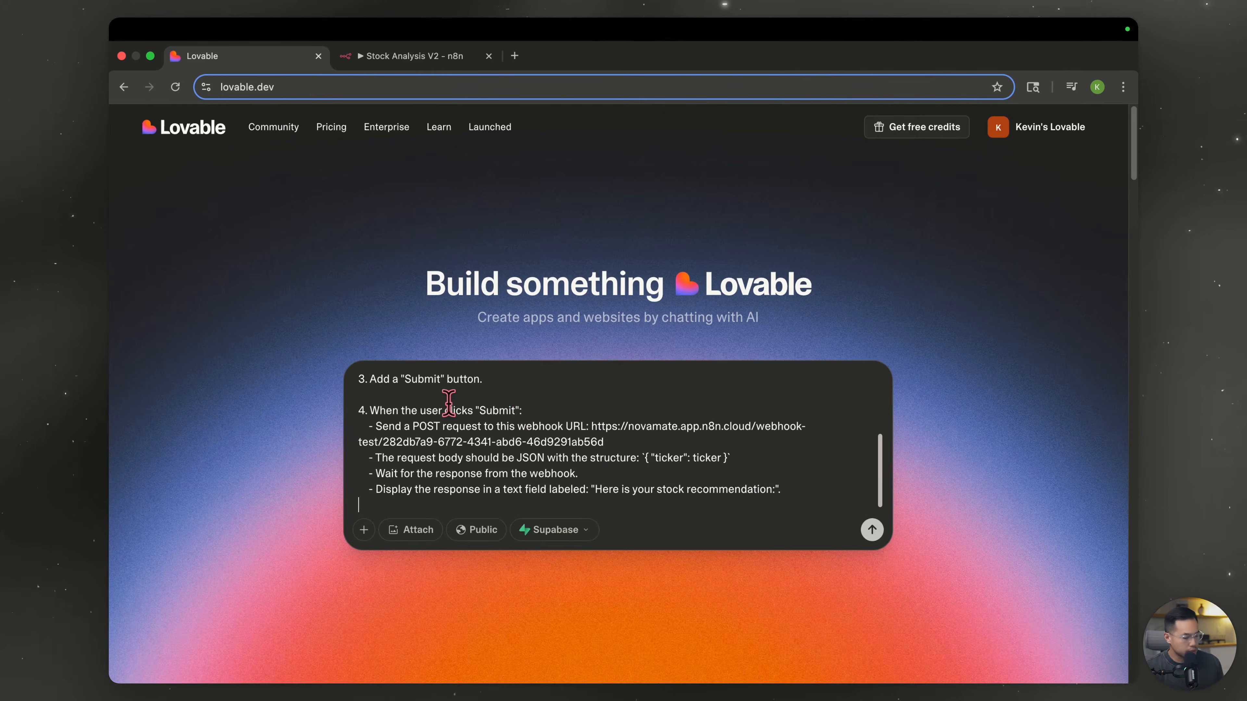
pyautogui.scroll(5, 658, 491)
pyautogui.click(872, 529)
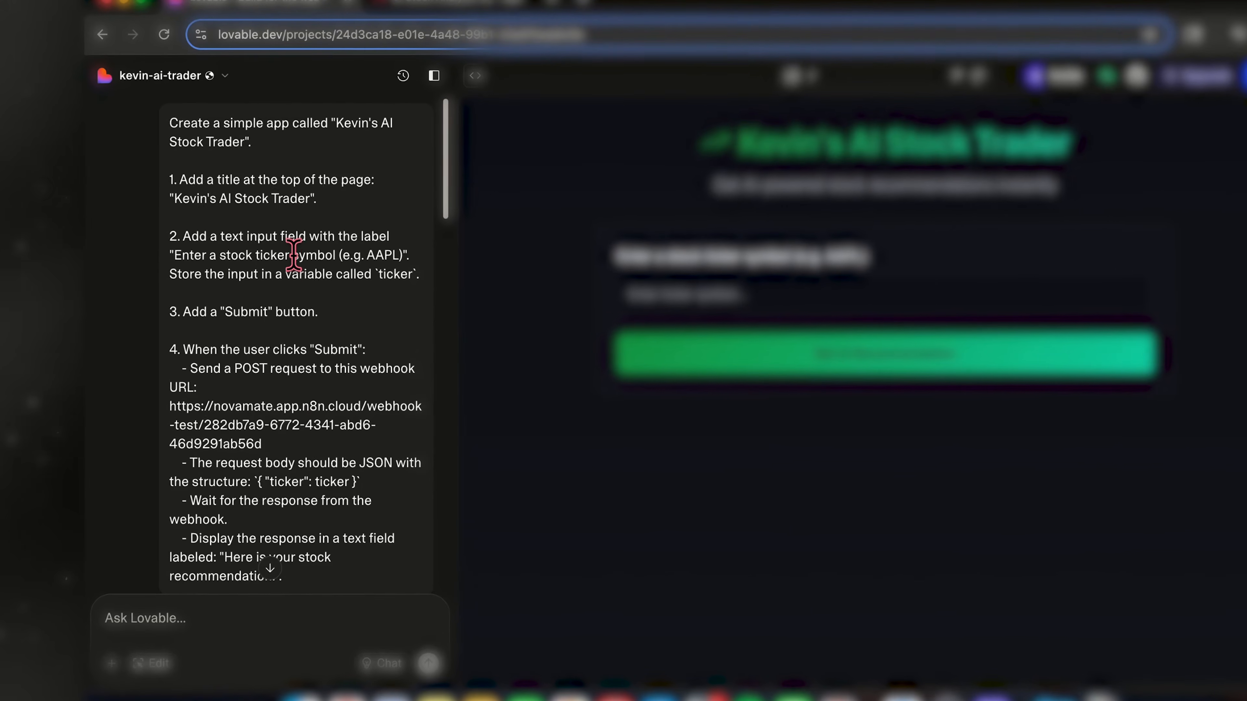
pyautogui.scroll(-20, 294, 255)
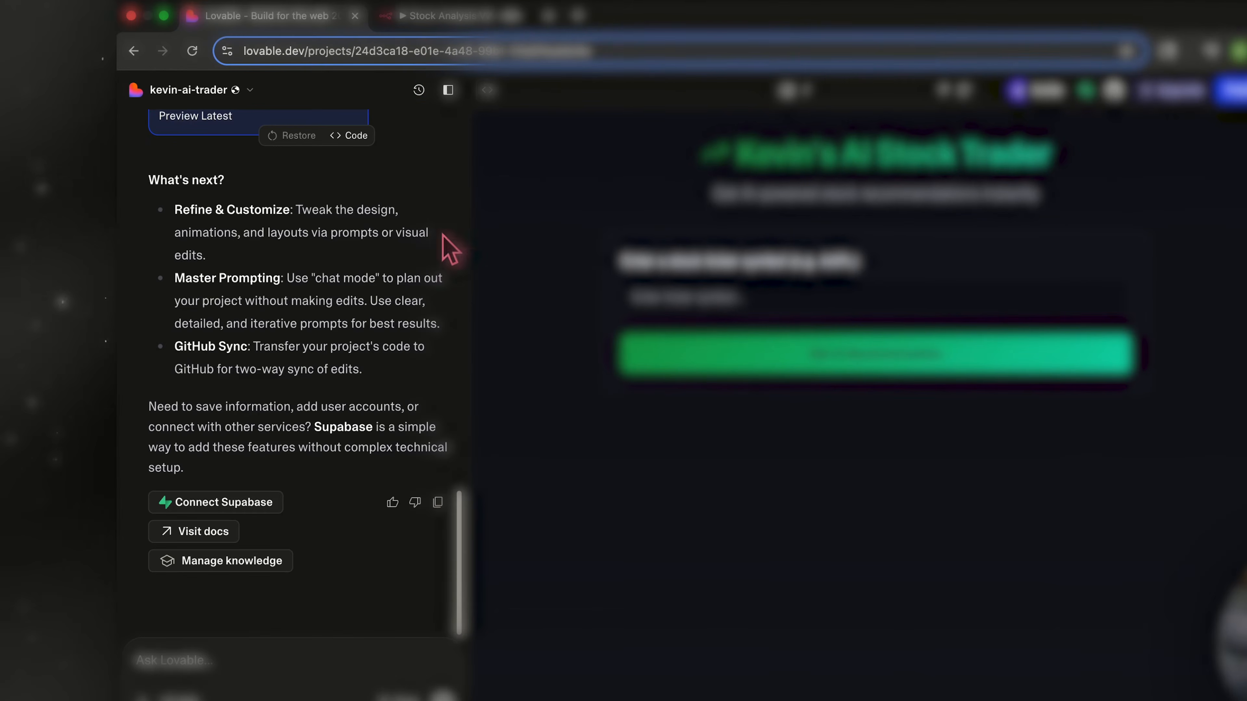
# Switch to the n8n Stock Analysis V2 workflow and start listening for a test event on the Webhook node
pyautogui.click(439, 7)
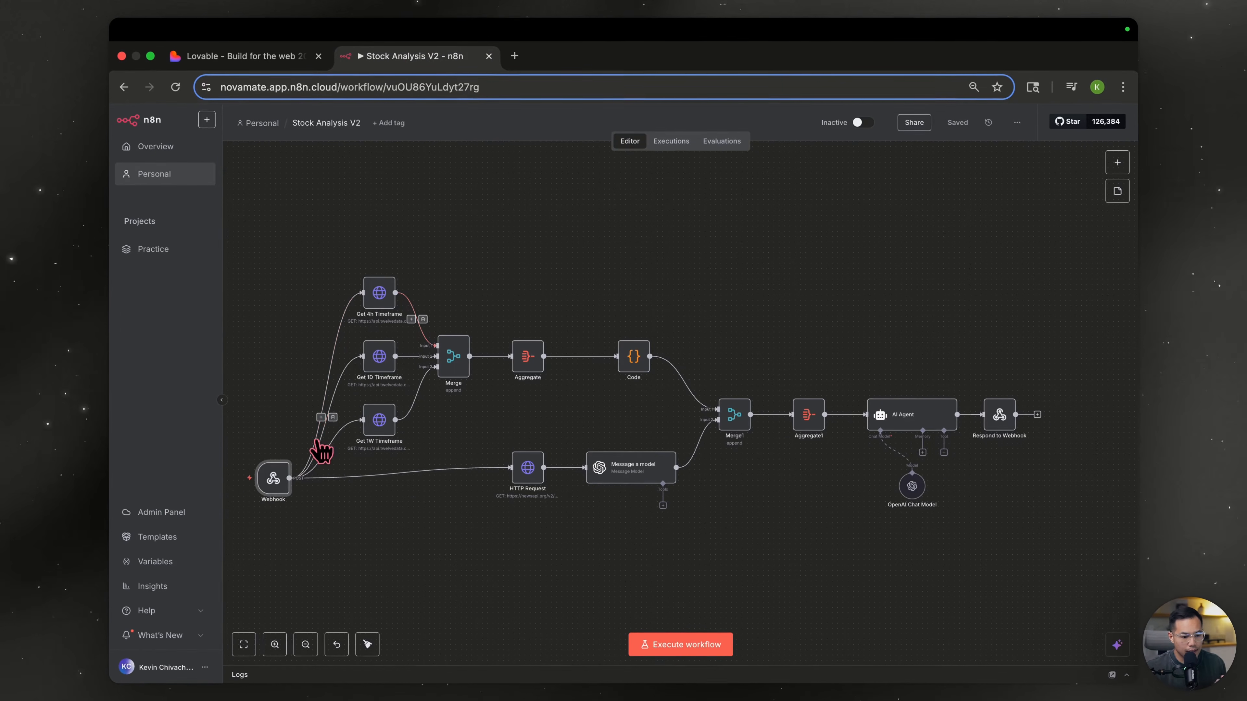
pyautogui.doubleClick(271, 481)
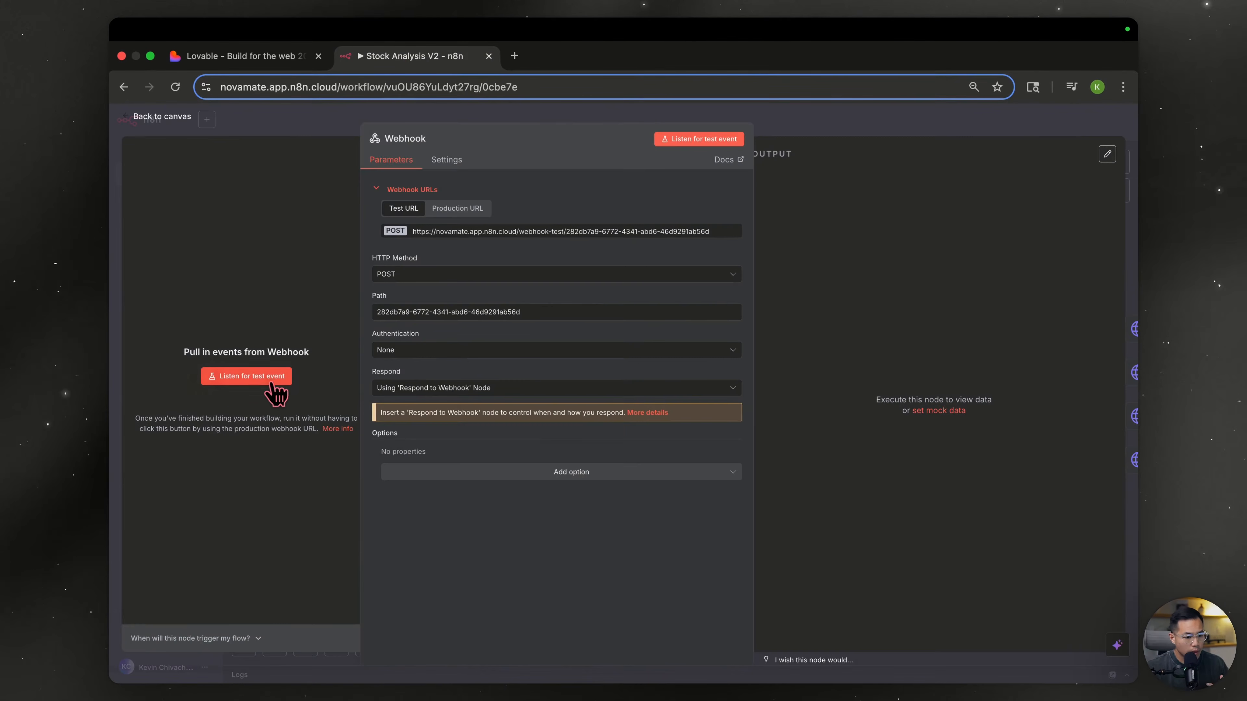
pyautogui.click(271, 384)
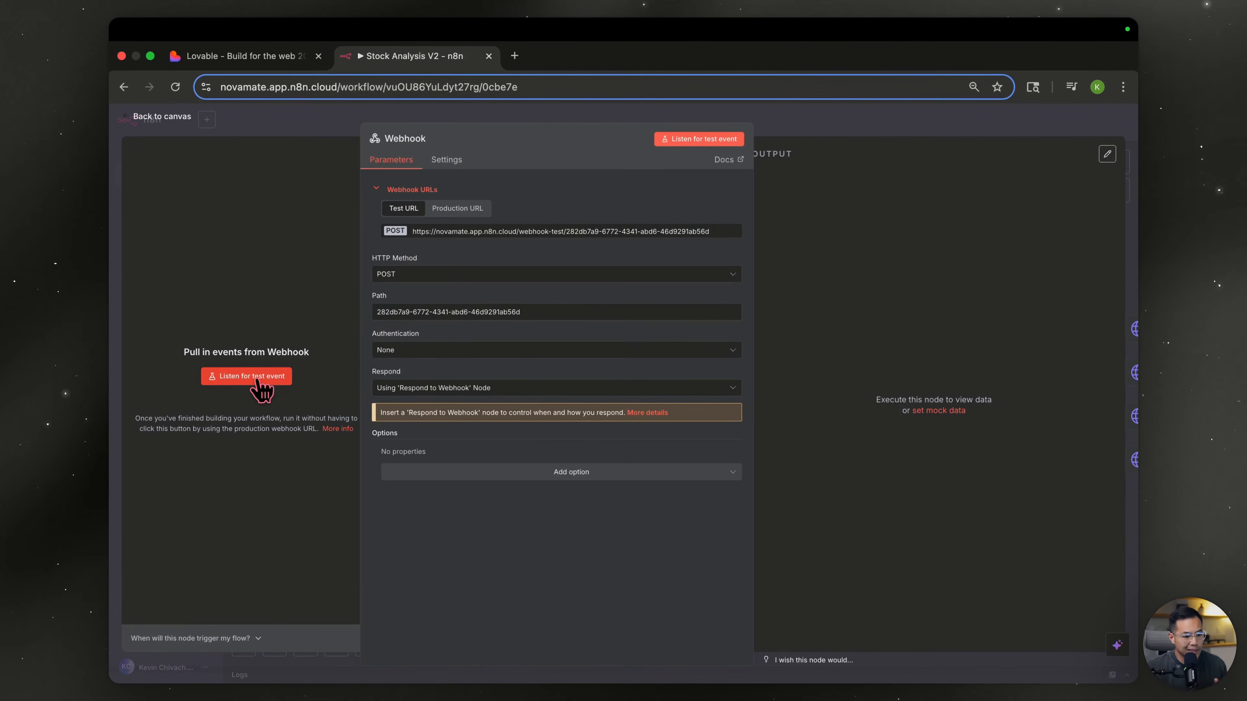
# Switch to the Lovable app preview and submit the stock ticker aapl for an AI recommendation
pyautogui.hotkey('ctrl', 'shift', 'Tab')
pyautogui.click(633, 300)
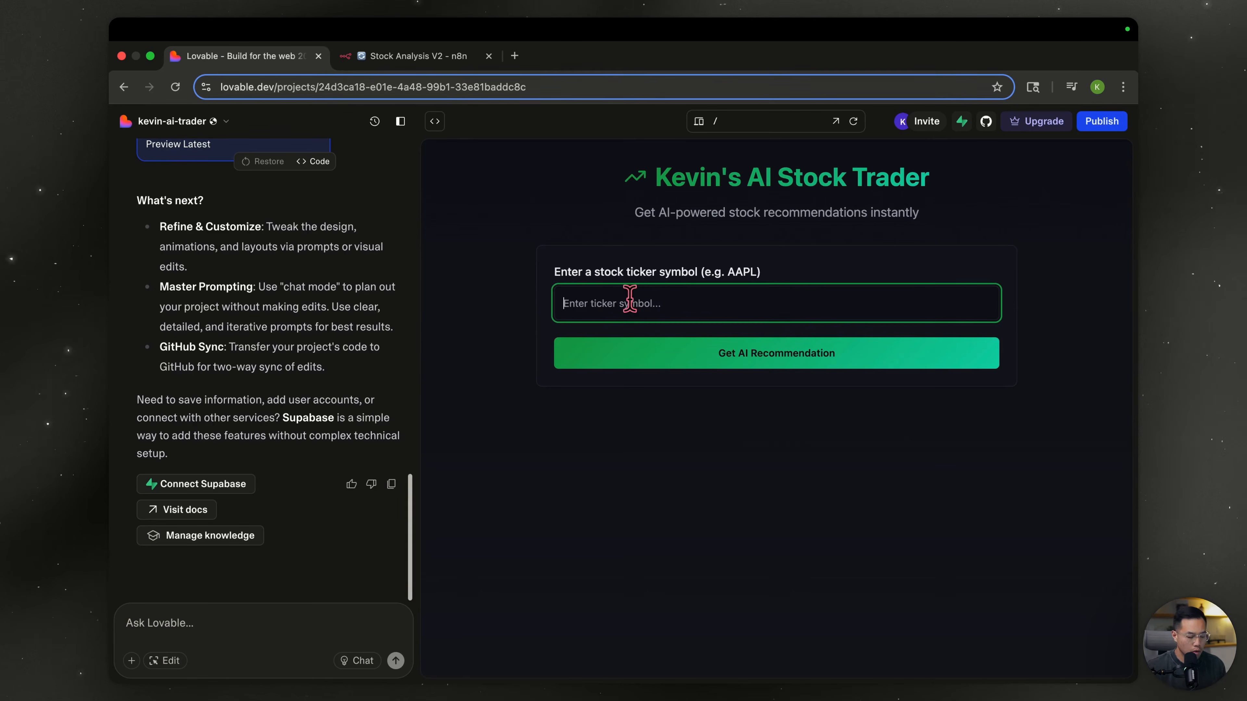
pyautogui.write('aapp')
pyautogui.press('Return')
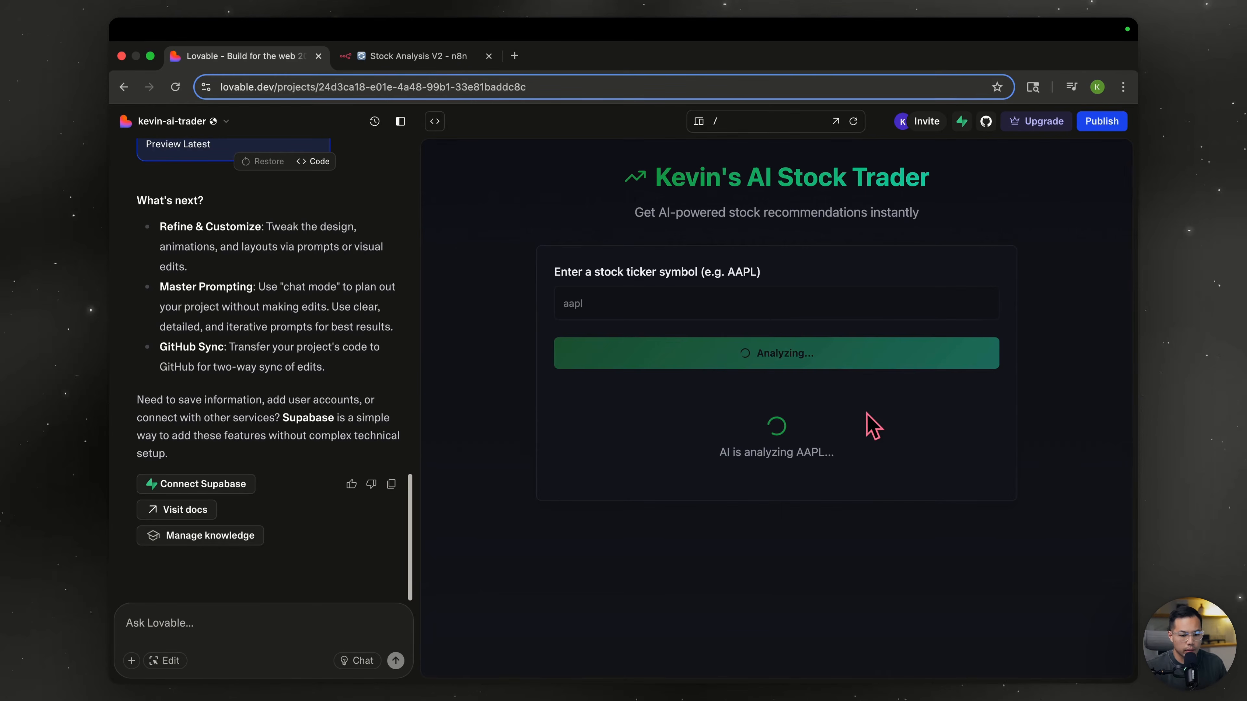
# In n8n, replace the symbol query parameter's value in the Get 4h Timeframe node with the ticker field from the webhook body
pyautogui.click(430, 57)
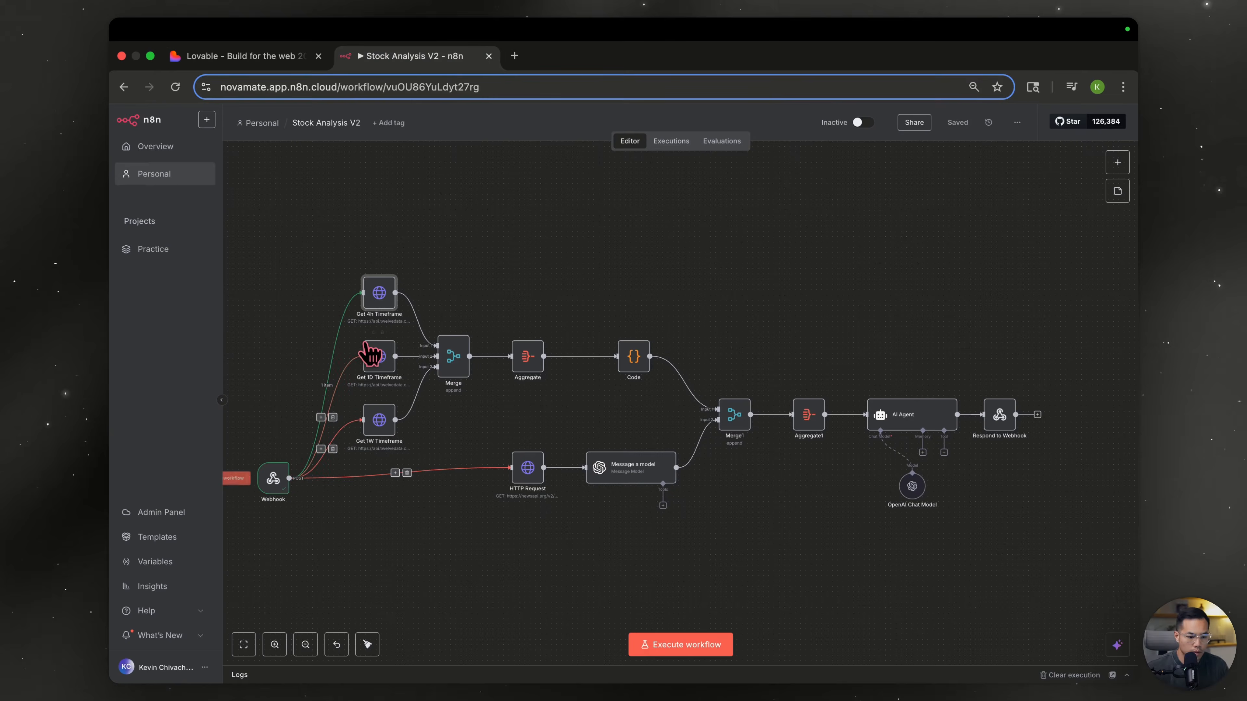
pyautogui.doubleClick(379, 305)
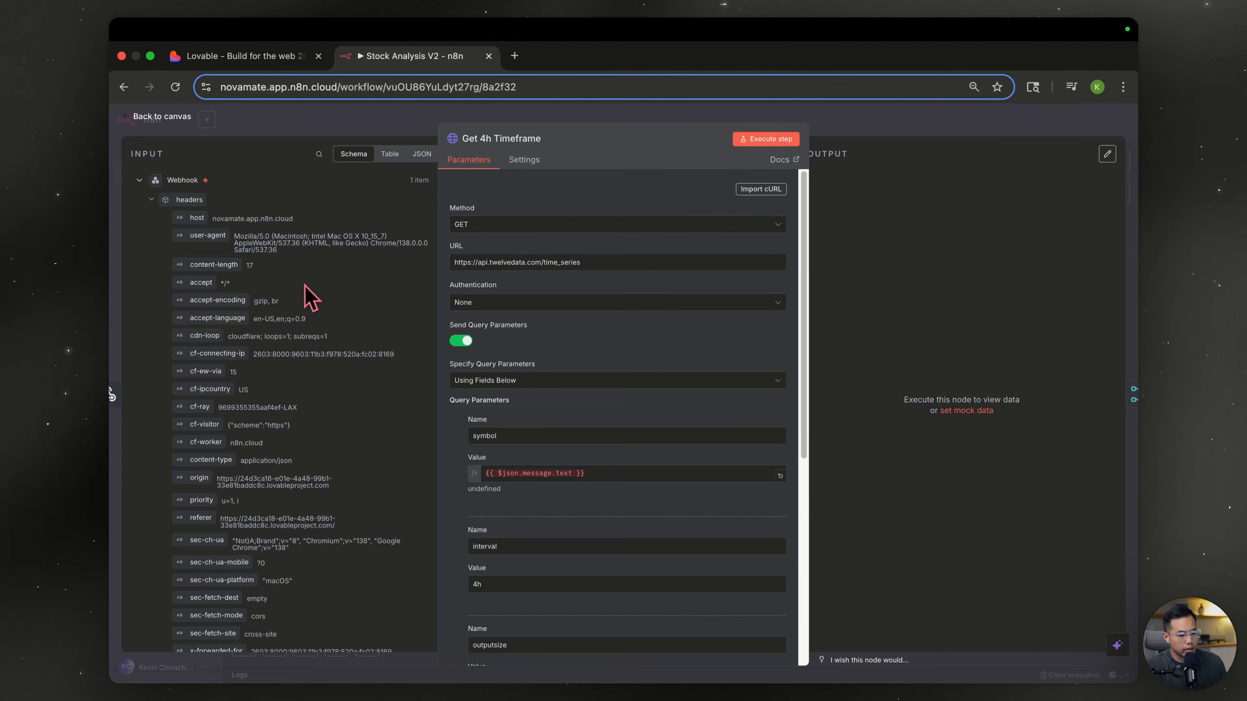
pyautogui.scroll(-5, 300, 320)
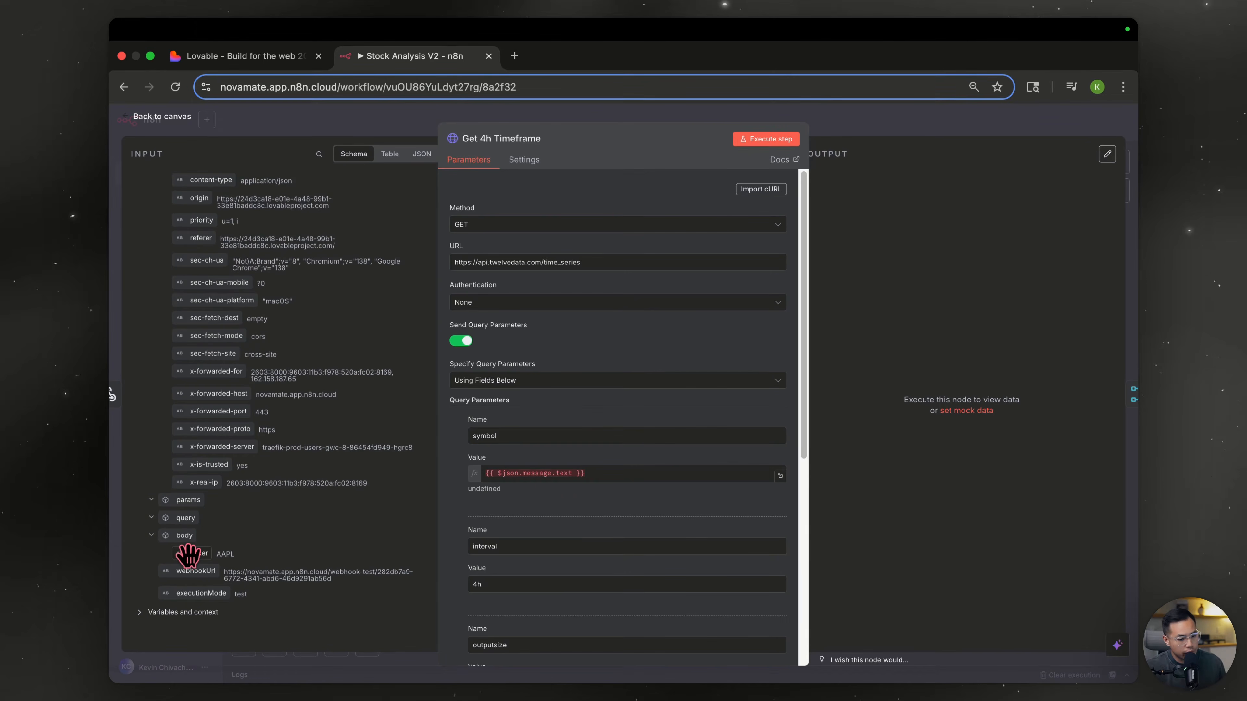
pyautogui.tripleClick(612, 474)
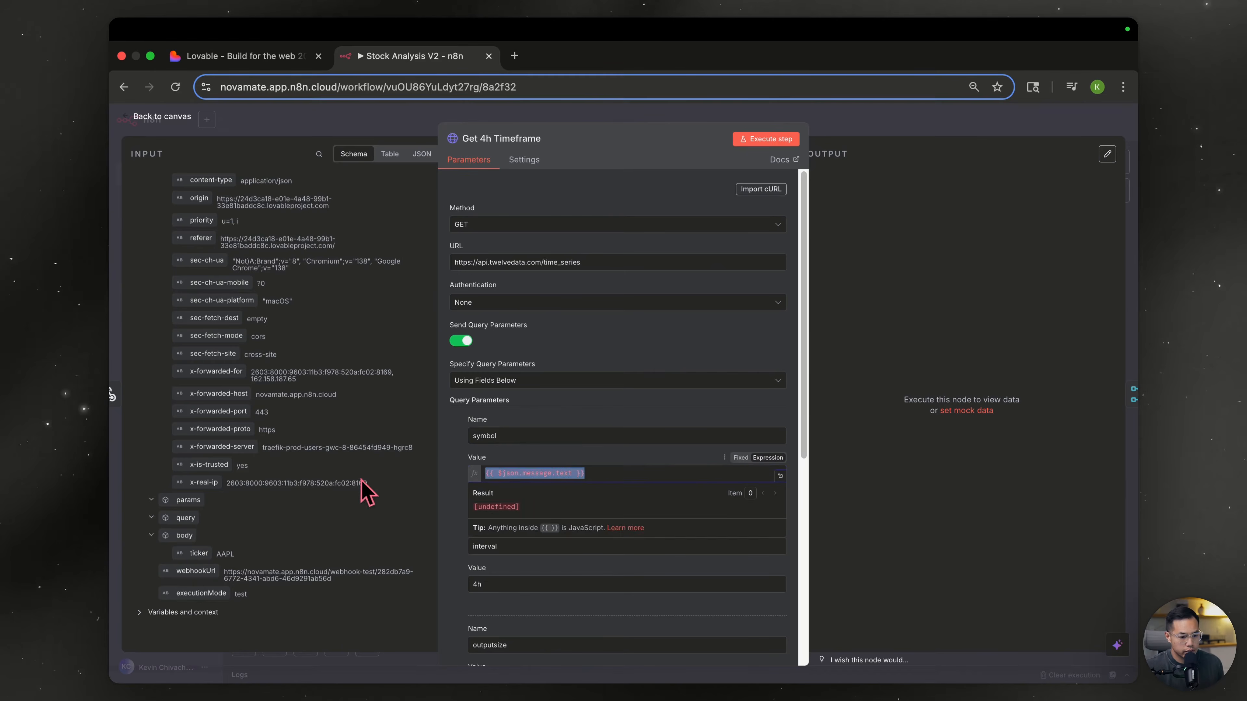
pyautogui.press('BackSpace')
pyautogui.moveTo(204, 549); pyautogui.dragTo(518, 473)
pyautogui.press('Escape')
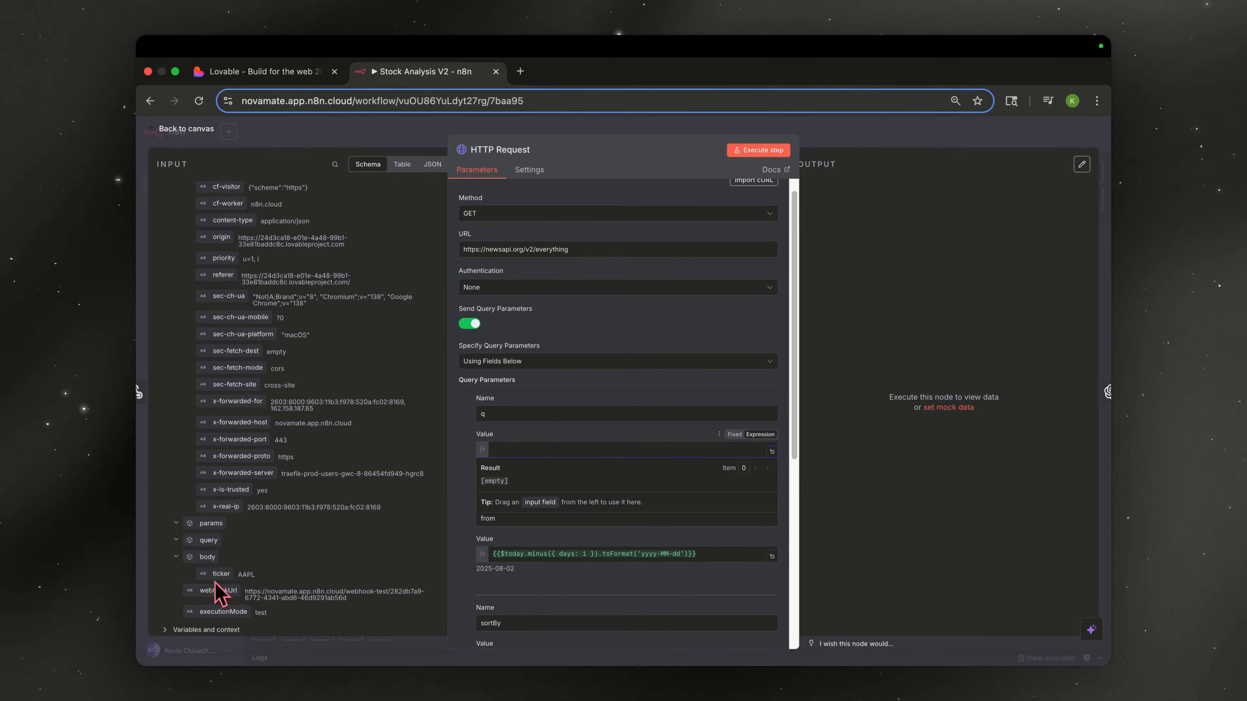
# Map the webhook body's ticker field to the q query parameter's value in the HTTP Request node
pyautogui.moveTo(221, 575); pyautogui.dragTo(516, 449)
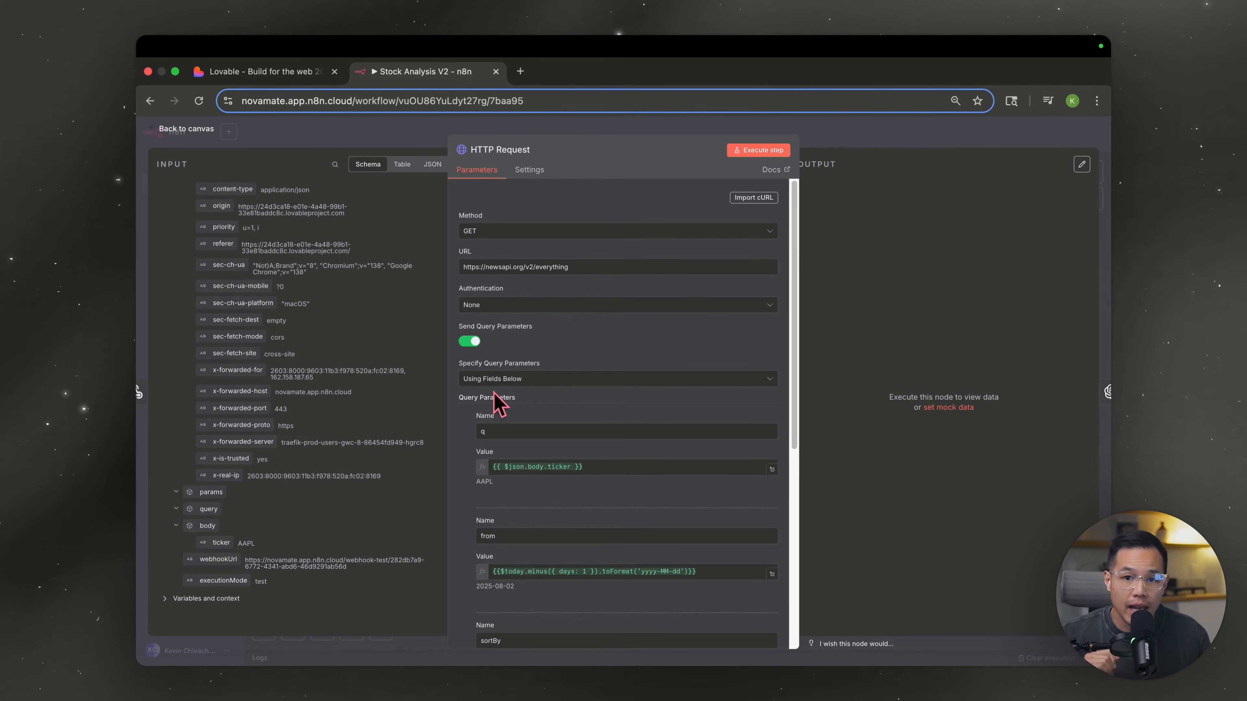
pyautogui.press('Escape')
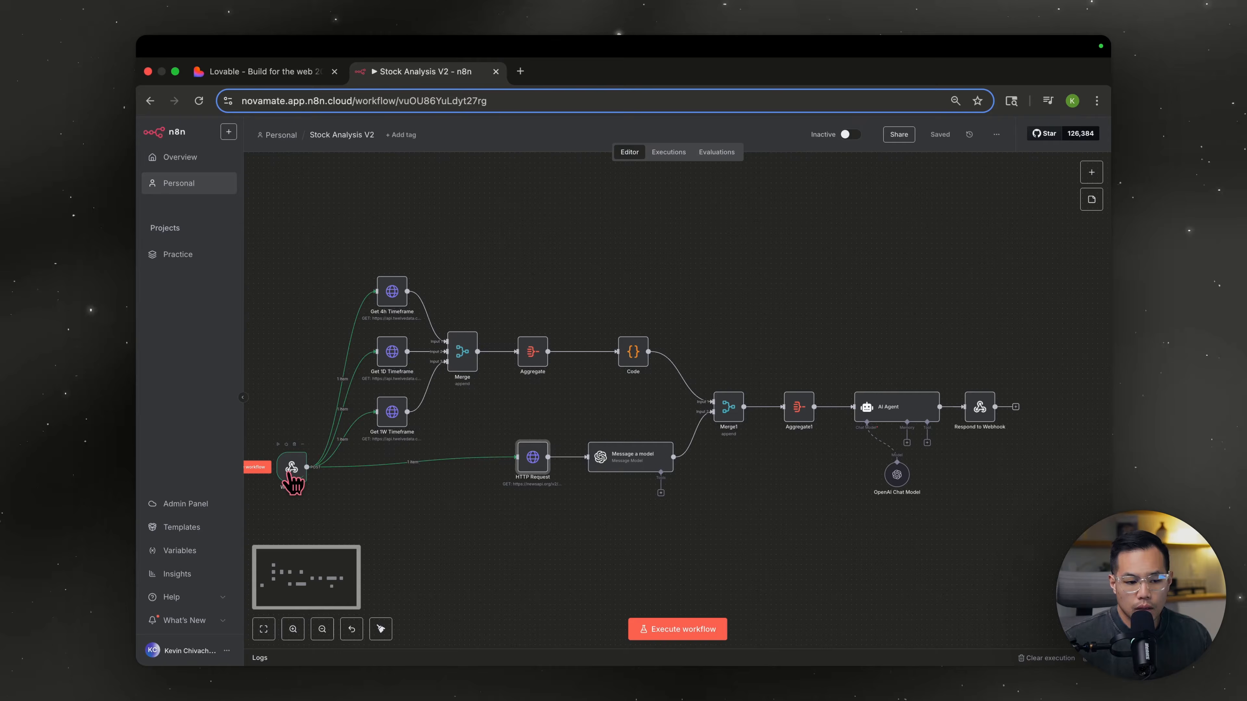
# Listen for another test event on the Webhook node and request the AI recommendation for aapl in the Lovable preview
pyautogui.doubleClick(291, 471)
pyautogui.click(248, 376)
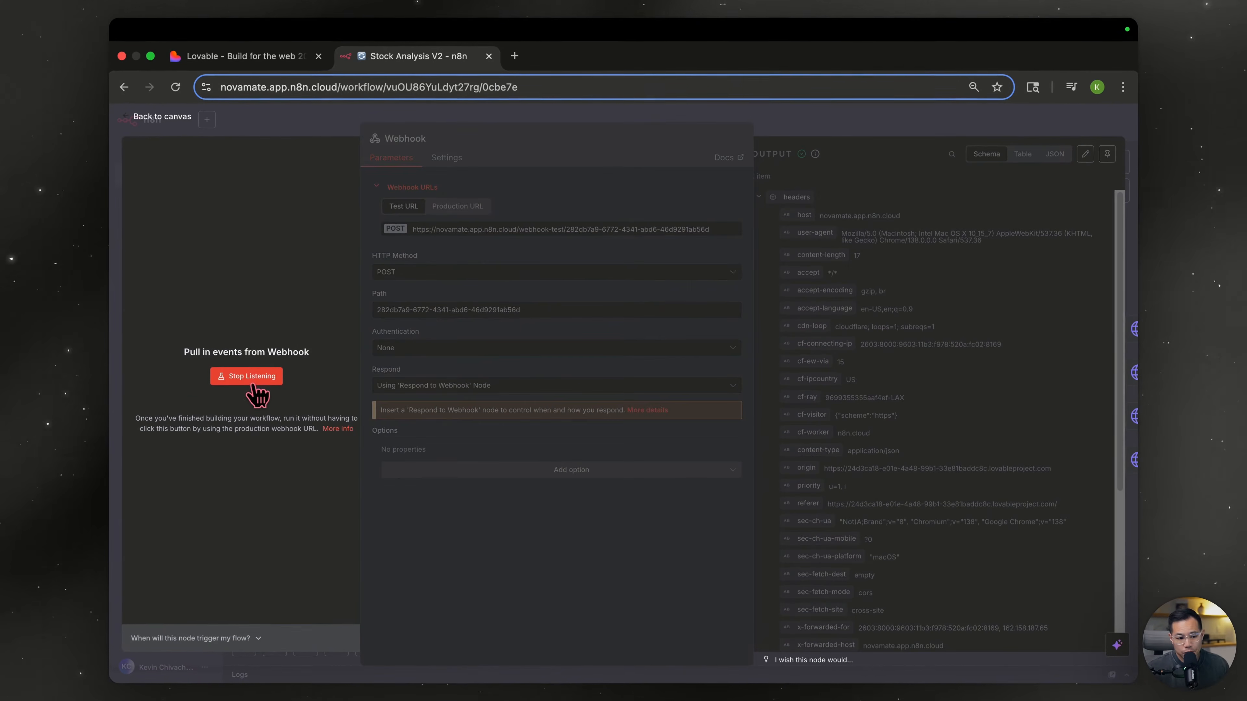
pyautogui.click(260, 59)
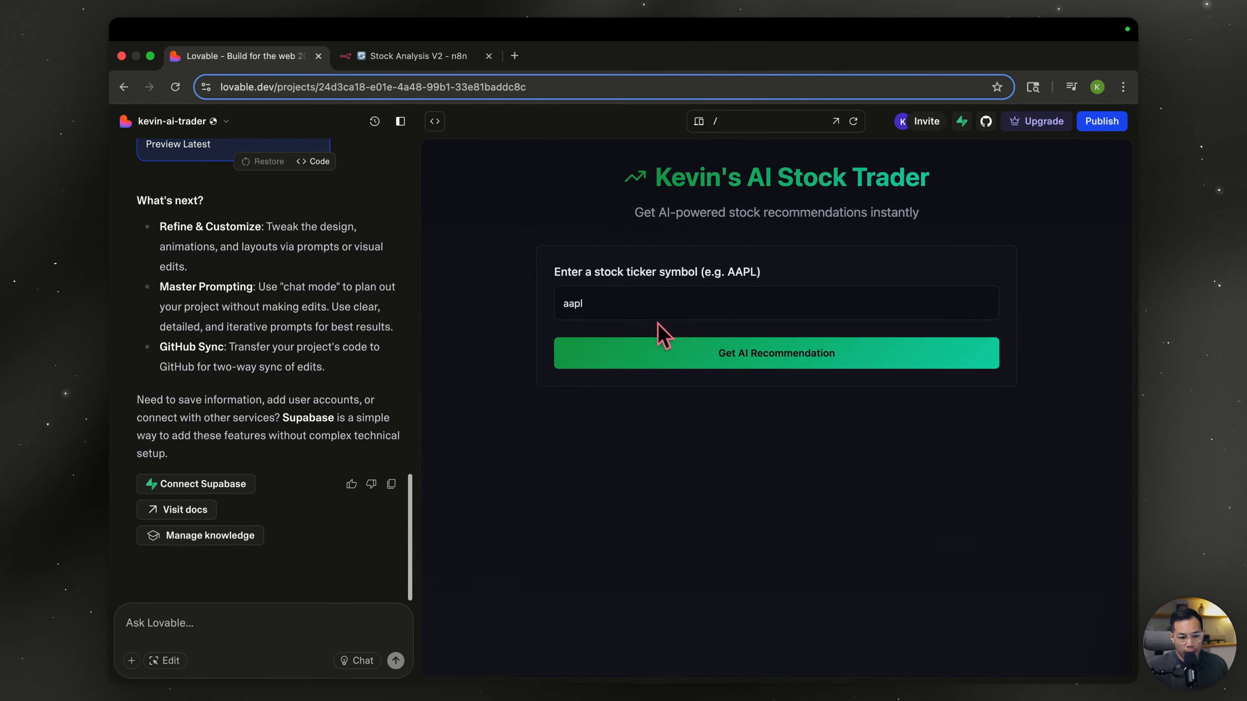
pyautogui.click(692, 363)
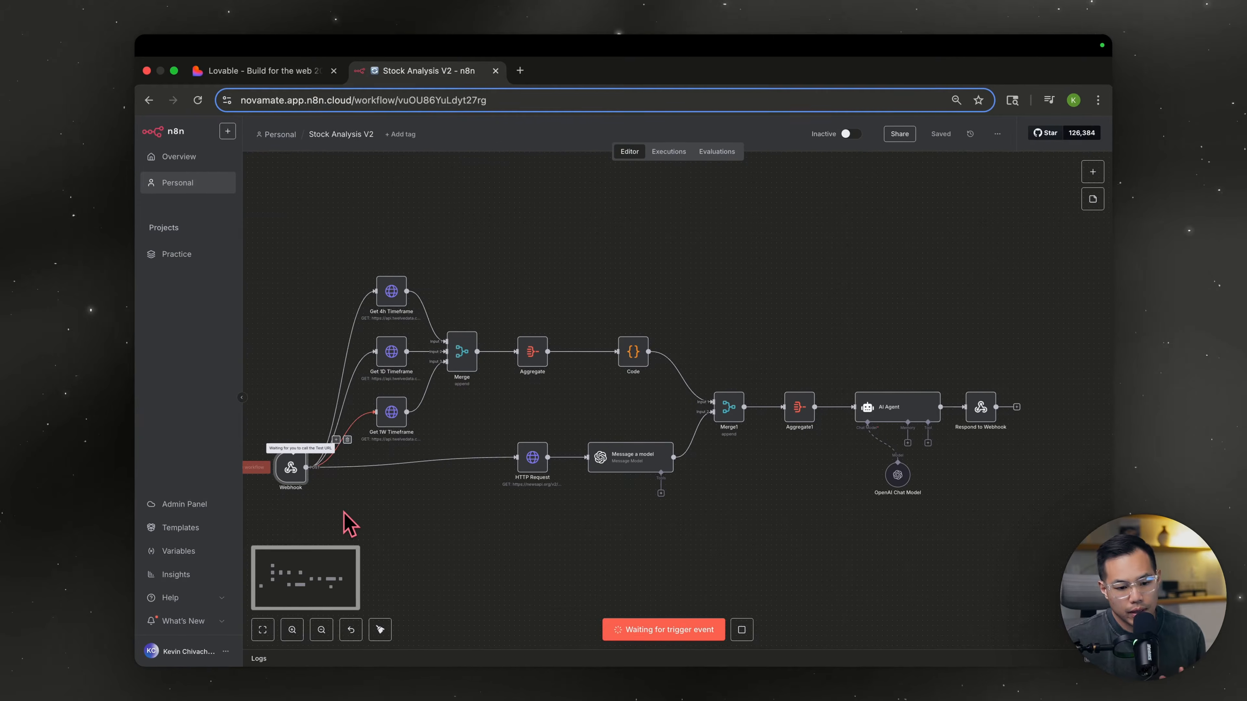
pyautogui.doubleClick(290, 469)
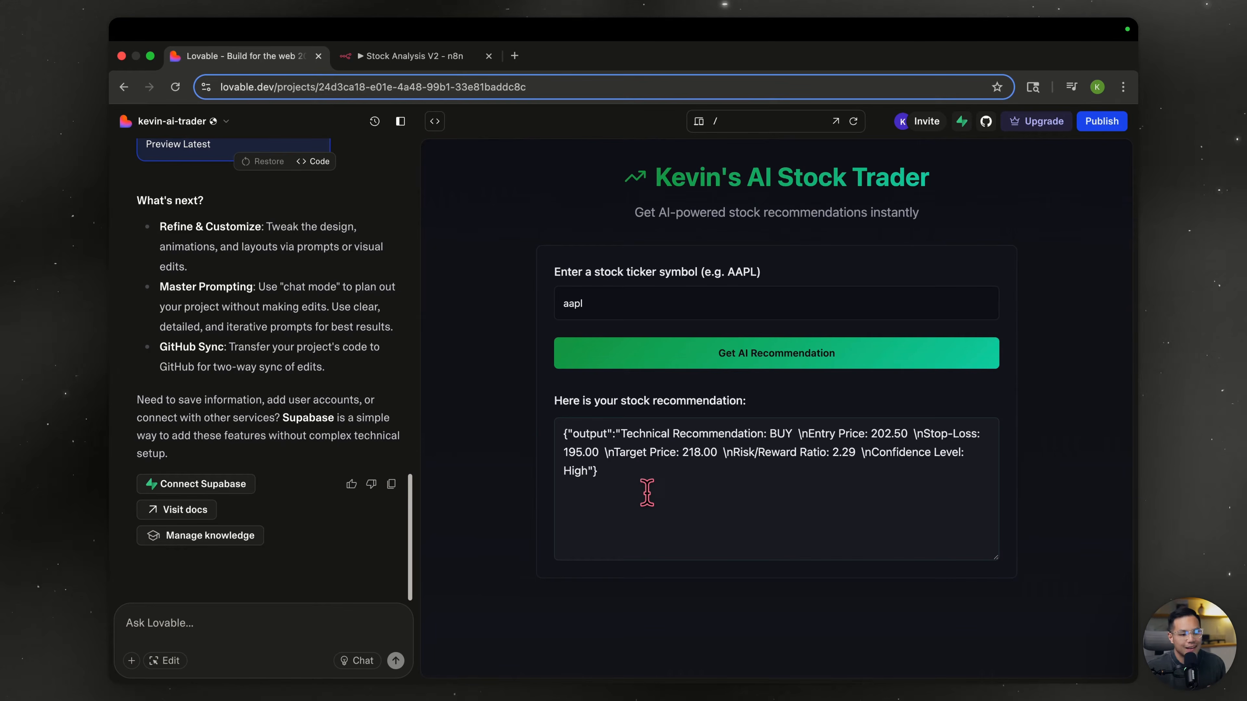
# Capture a screenshot of the raw stock recommendation output box and paste it into the Lovable chat prompt
pyautogui.press('super+shift+4')
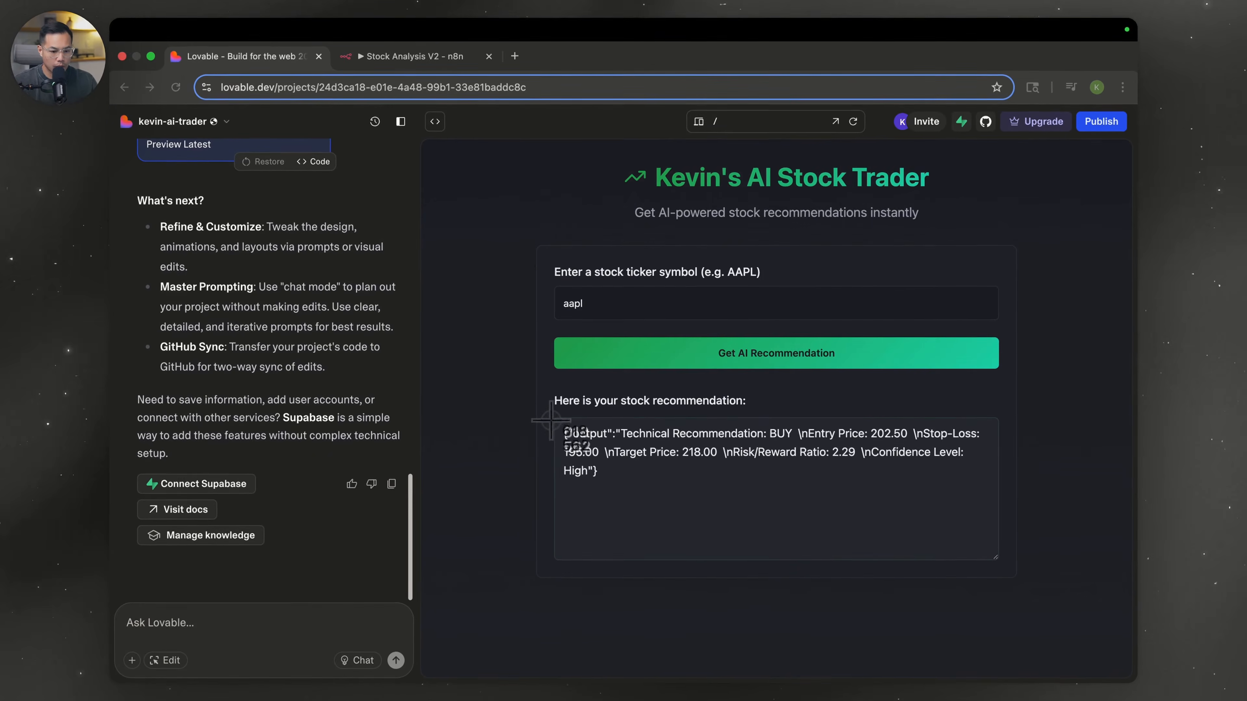
pyautogui.moveTo(551, 420); pyautogui.dragTo(997, 559)
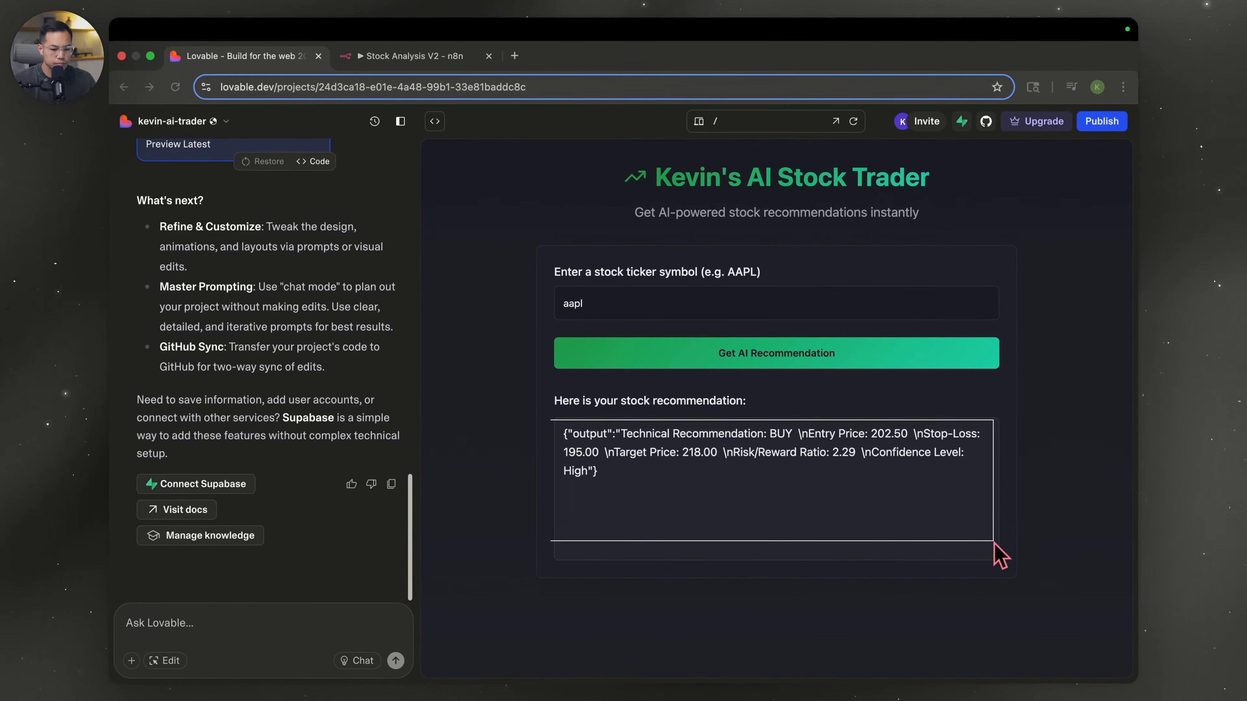
pyautogui.click(177, 619)
pyautogui.press('super+v')
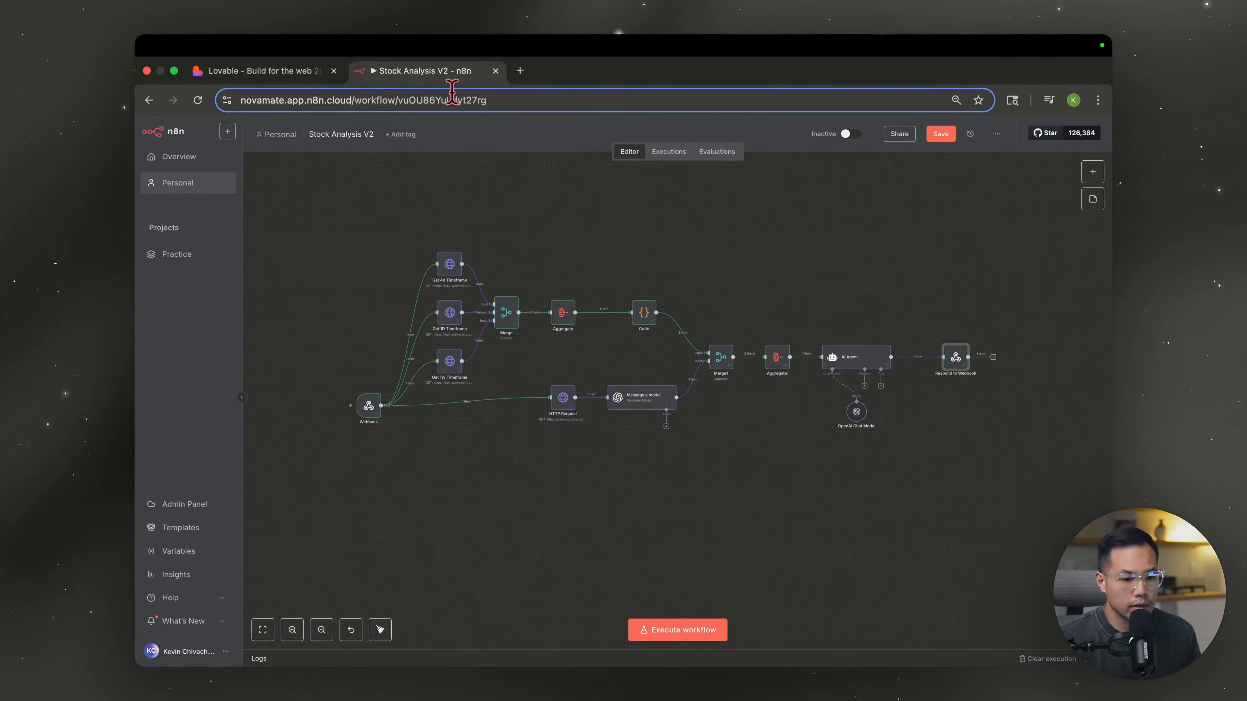
# Execute the n8n Stock Analysis V2 workflow to await a trigger, and request the AI recommendation in the Lovable preview
pyautogui.click(678, 629)
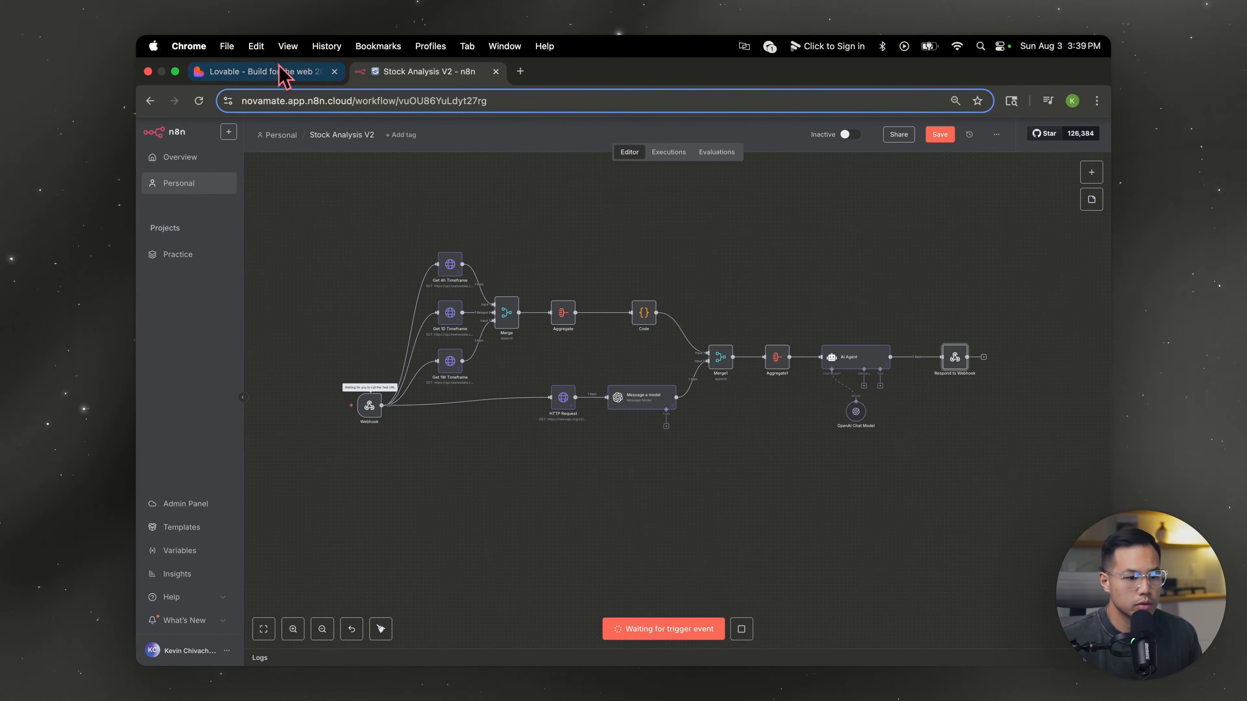
pyautogui.click(276, 73)
pyautogui.click(732, 356)
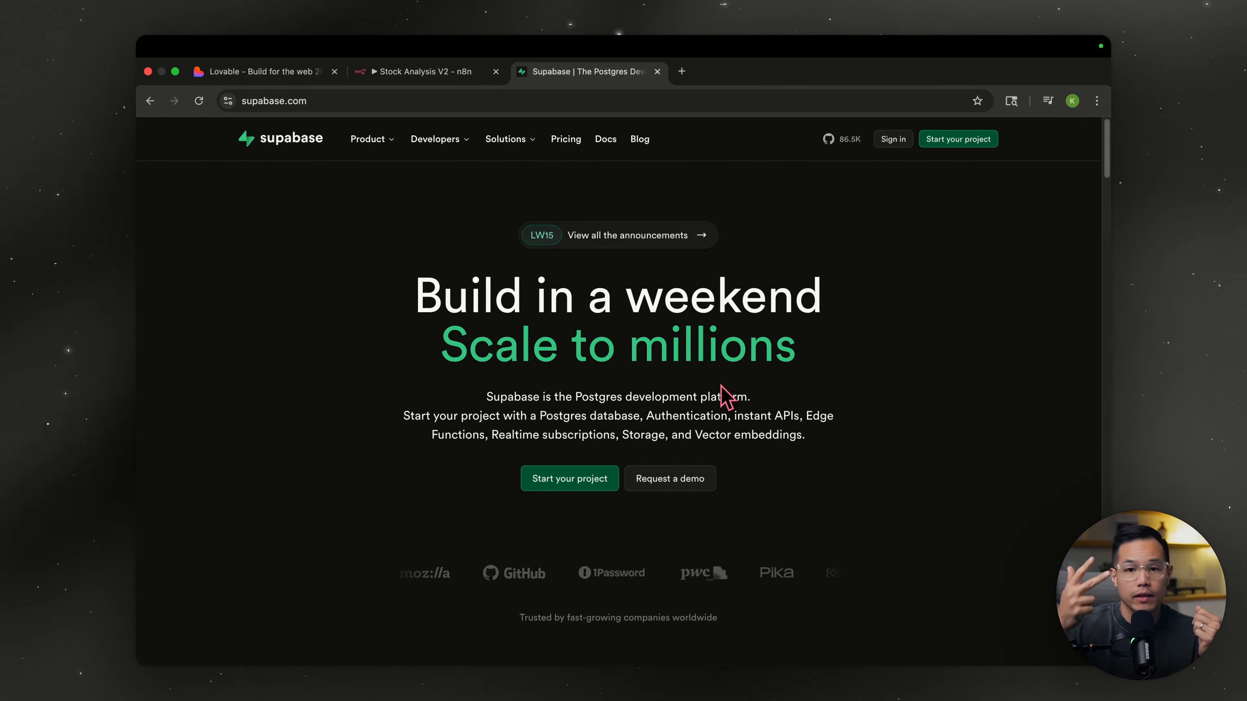
# Ask Lovable to create user authentication on "get ai recommendation" and a Stripe payment integration before users can use the webapp, and review its reply
pyautogui.click(231, 57)
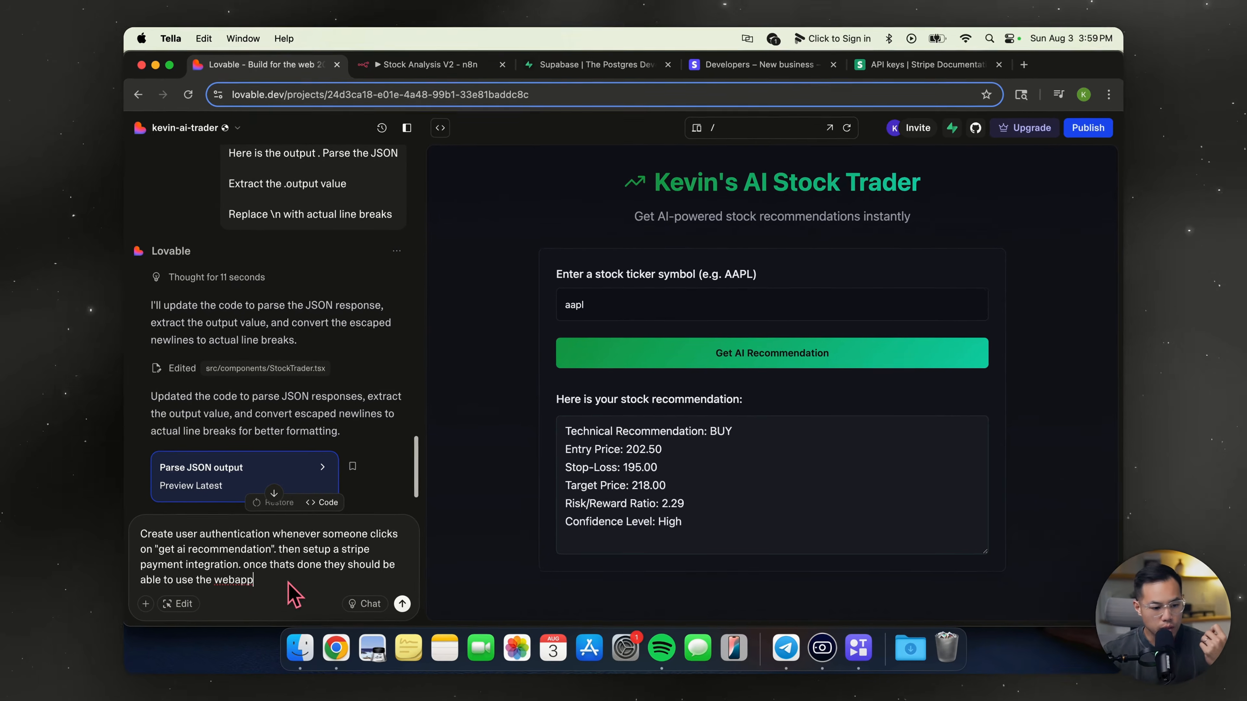
pyautogui.press('Return')
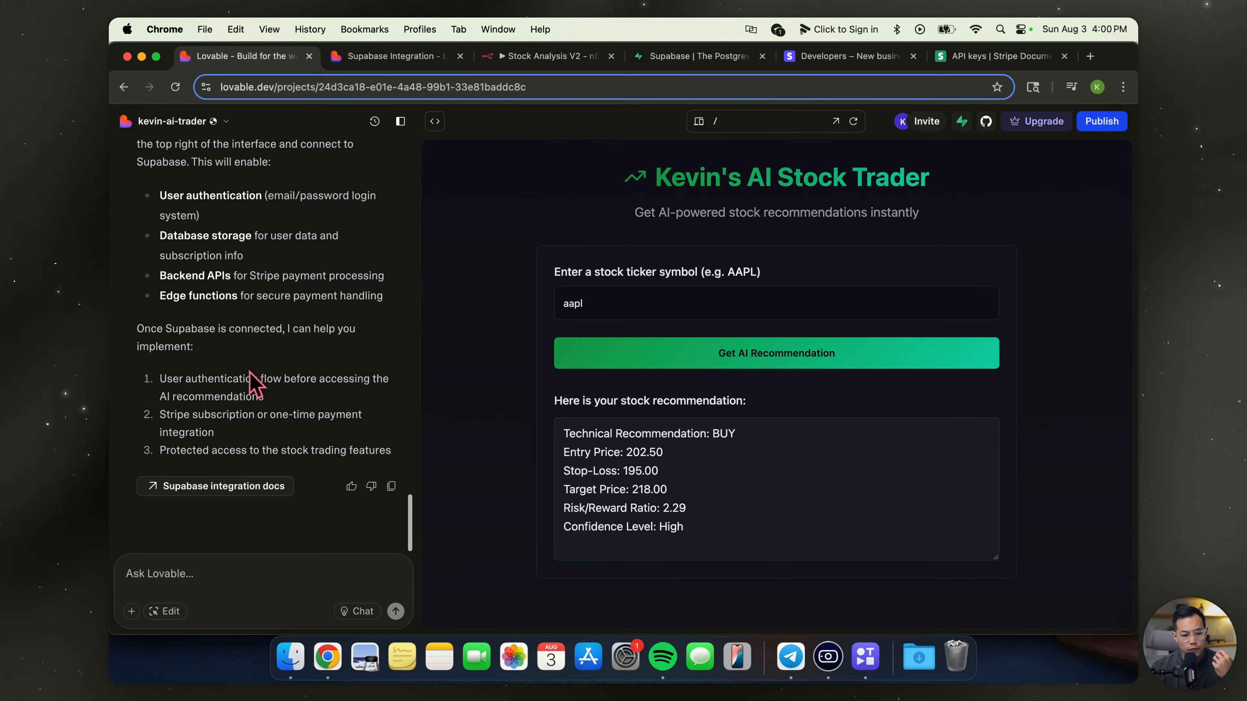
pyautogui.scroll(5, 279, 376)
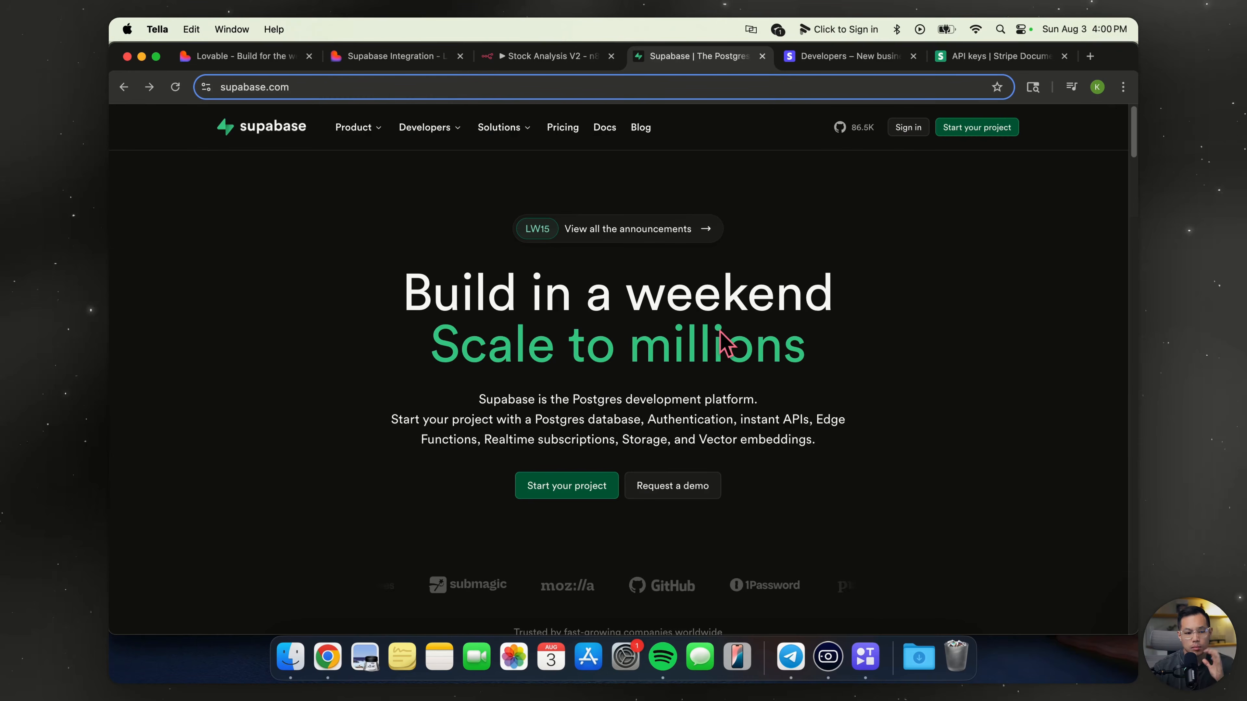
# Start a new project from the Supabase website
pyautogui.click(974, 128)
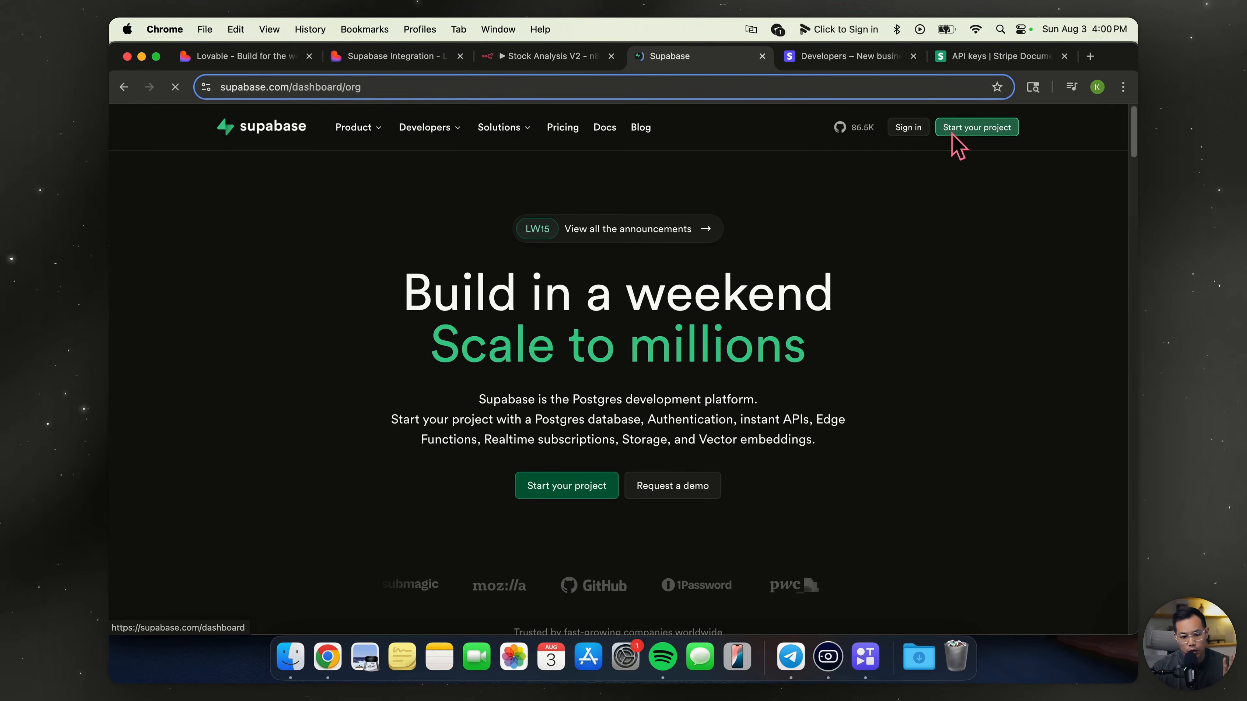
pyautogui.click(373, 555)
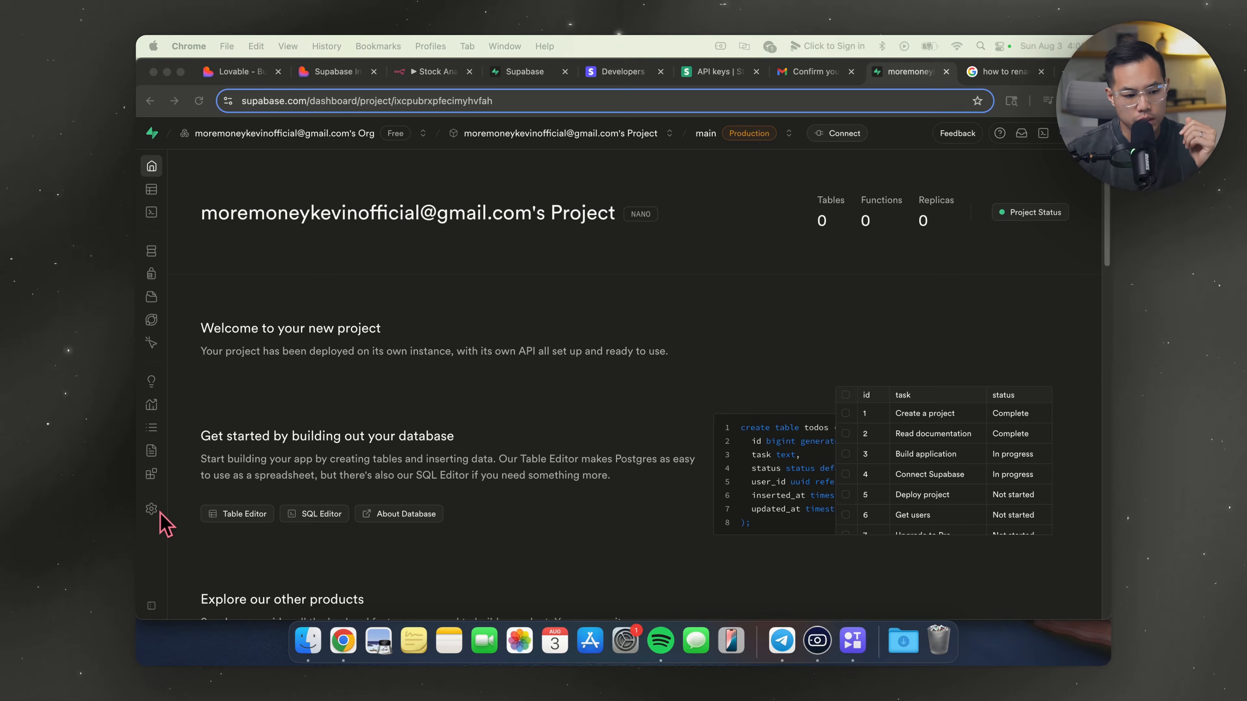
# Rename the Supabase project as Kevin's AI Stock Trader in its general settings and save the change
pyautogui.click(161, 514)
pyautogui.moveTo(882, 254); pyautogui.dragTo(516, 271)
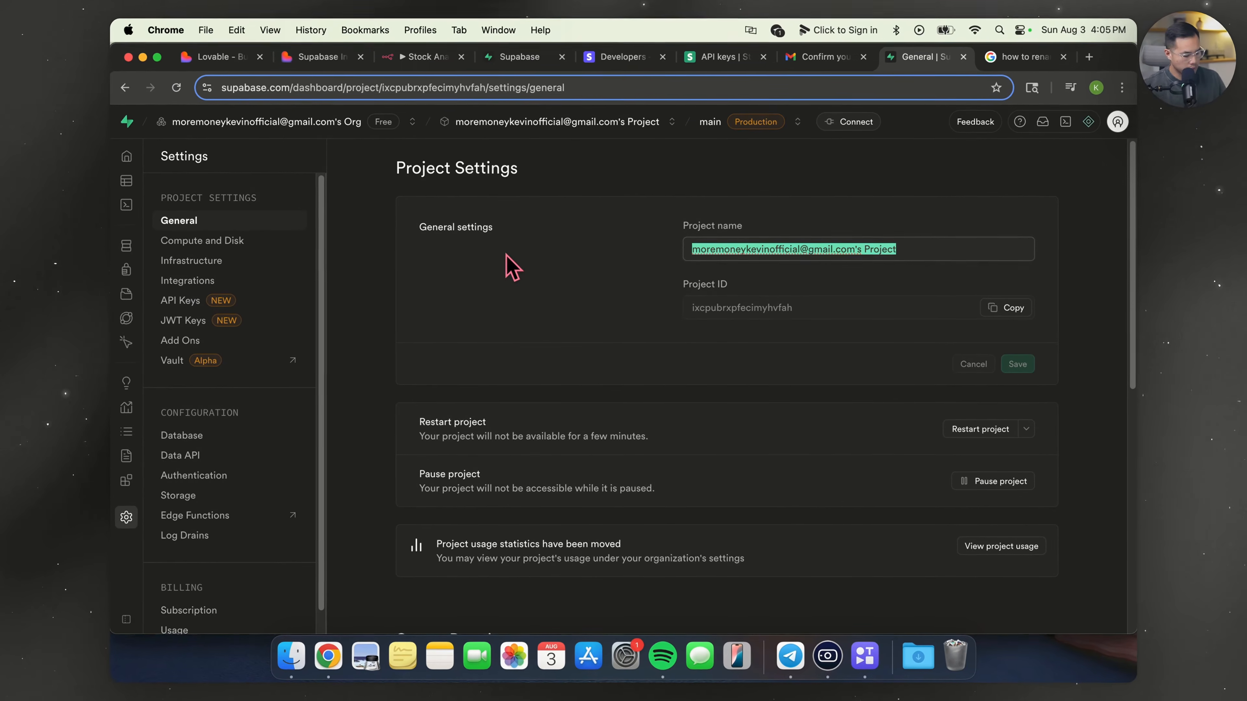
pyautogui.write('Ke')
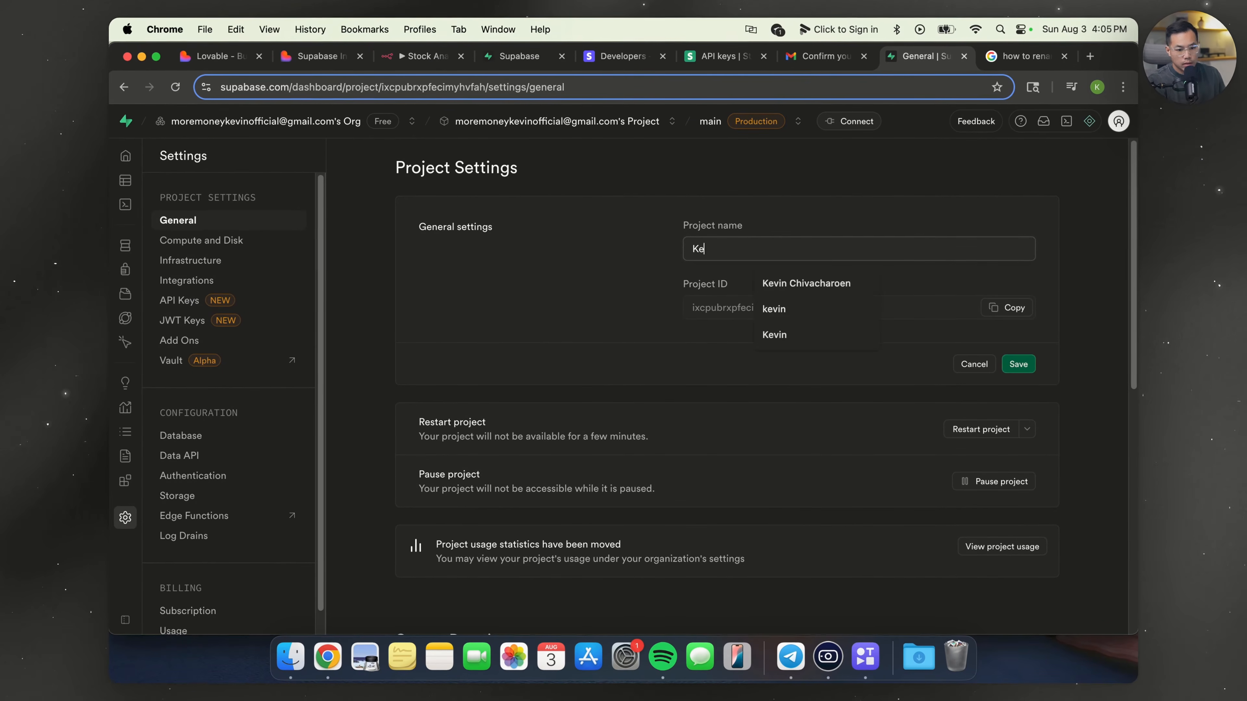
pyautogui.write("vin's AI Stock Trade")
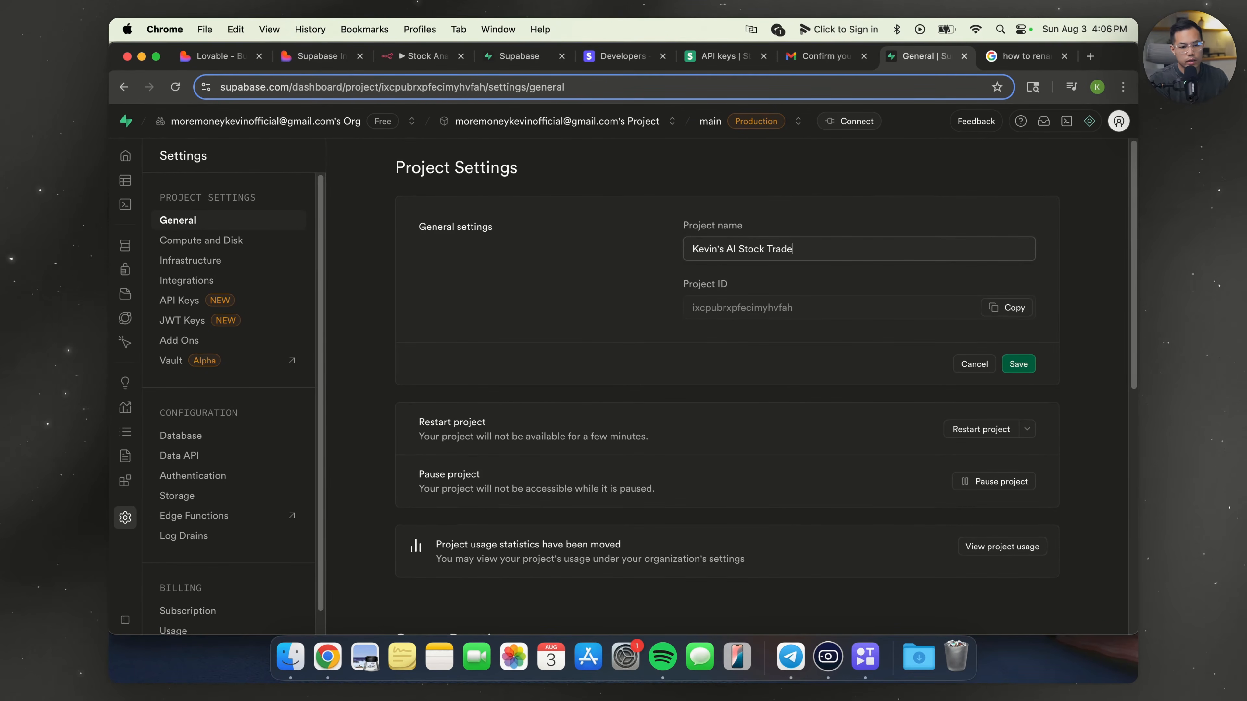
pyautogui.write('r')
pyautogui.press('Return')
# Start the Supabase connection from the Lovable project and authorize Lovable's API access to the Supabase organization
pyautogui.click(211, 56)
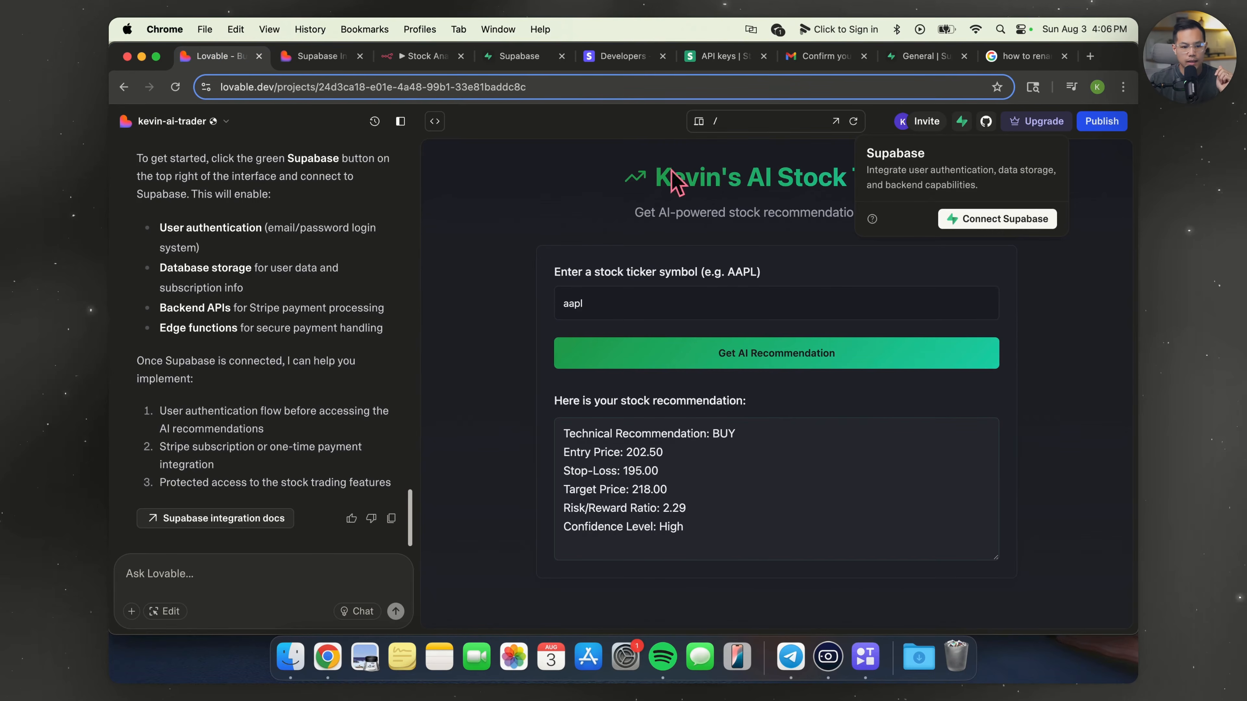
pyautogui.moveTo(962, 122)
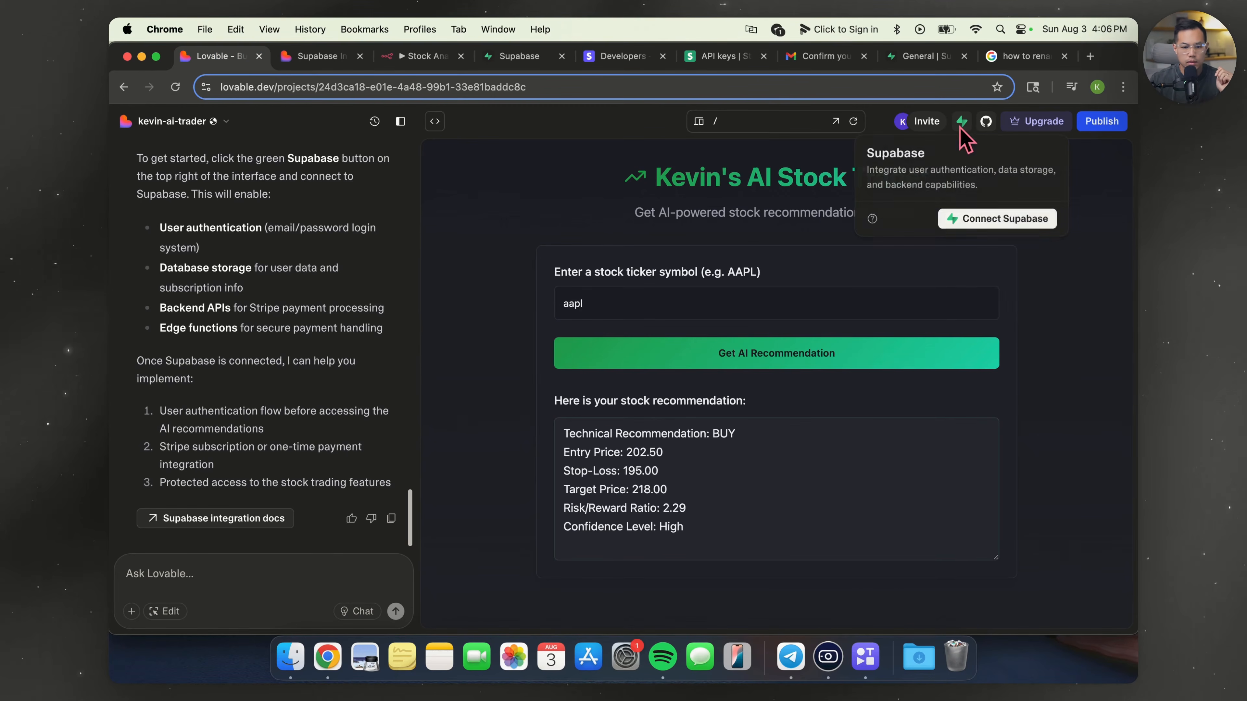
pyautogui.click(983, 221)
pyautogui.click(1017, 384)
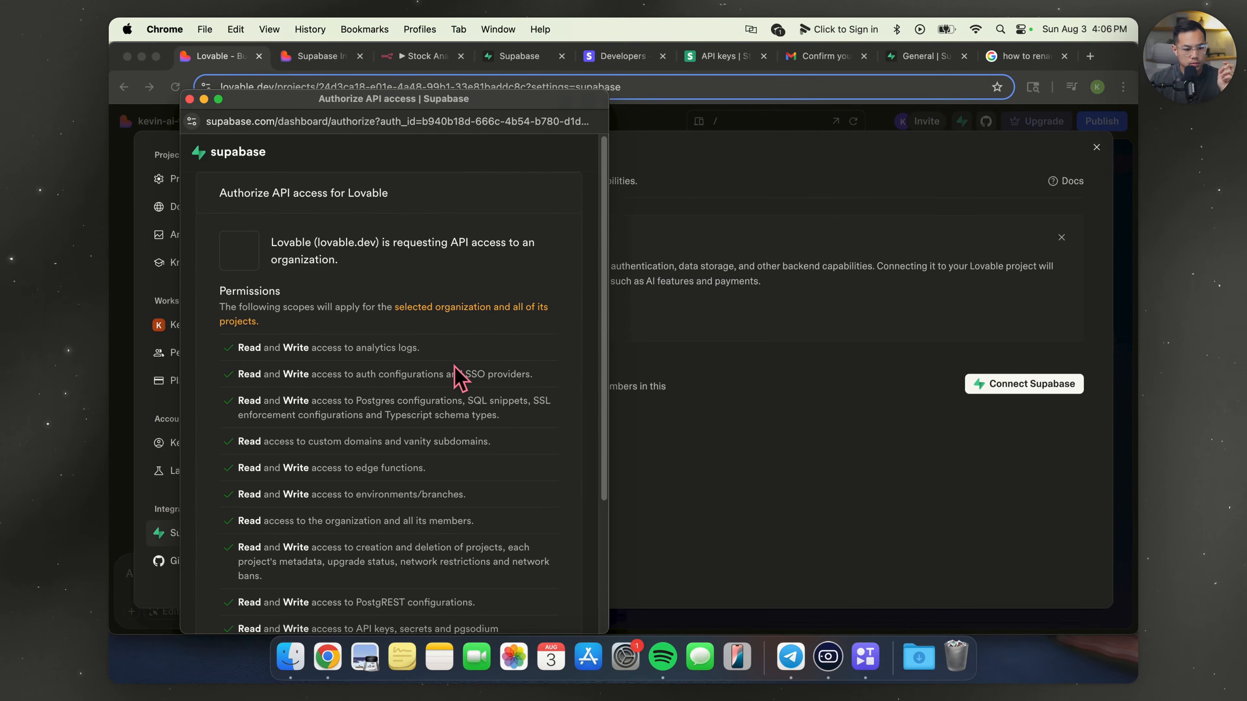
pyautogui.scroll(-4, 457, 362)
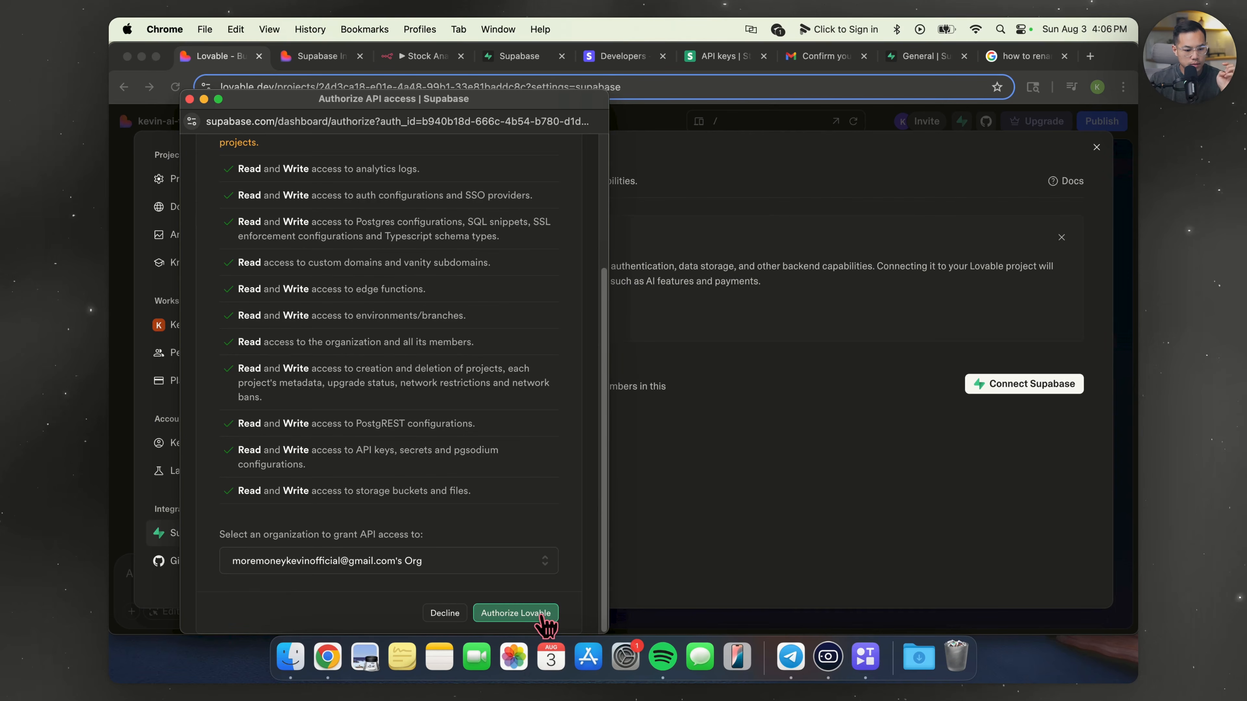
pyautogui.click(542, 615)
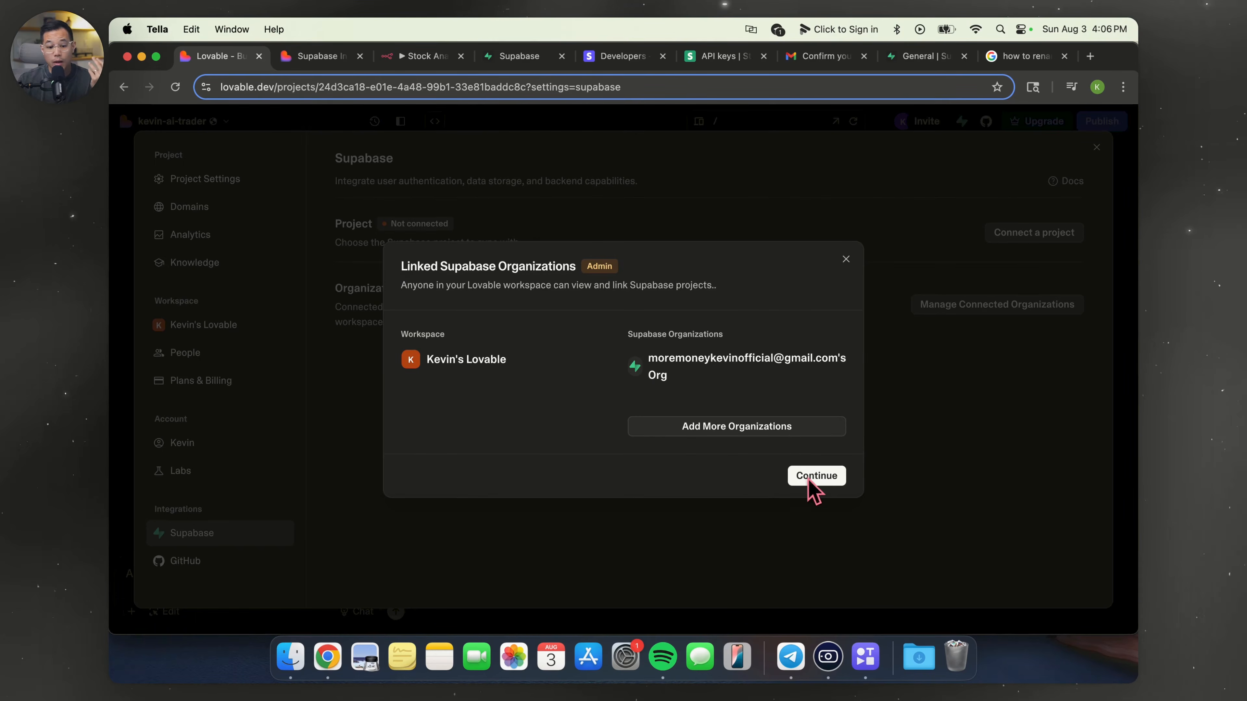
# Accept the linked organization, connect the Kevin's AI Stock Trader Supabase project to Lovable, and close the settings
pyautogui.click(813, 476)
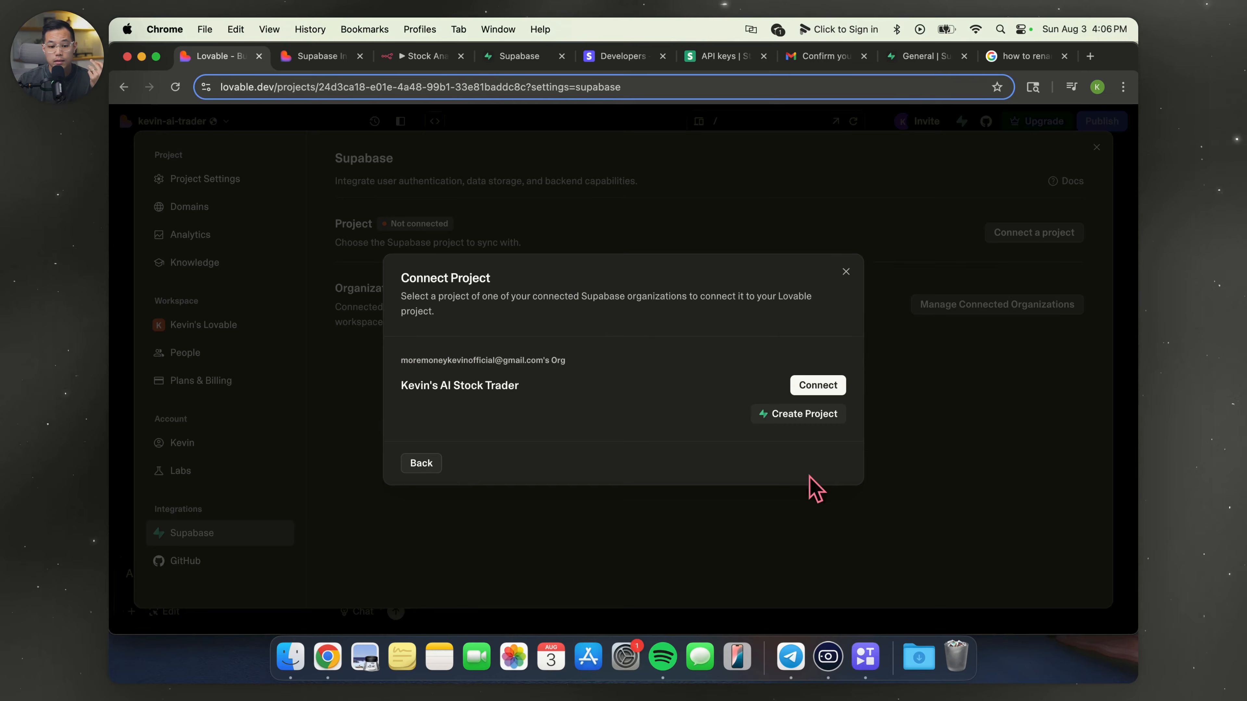
pyautogui.click(827, 390)
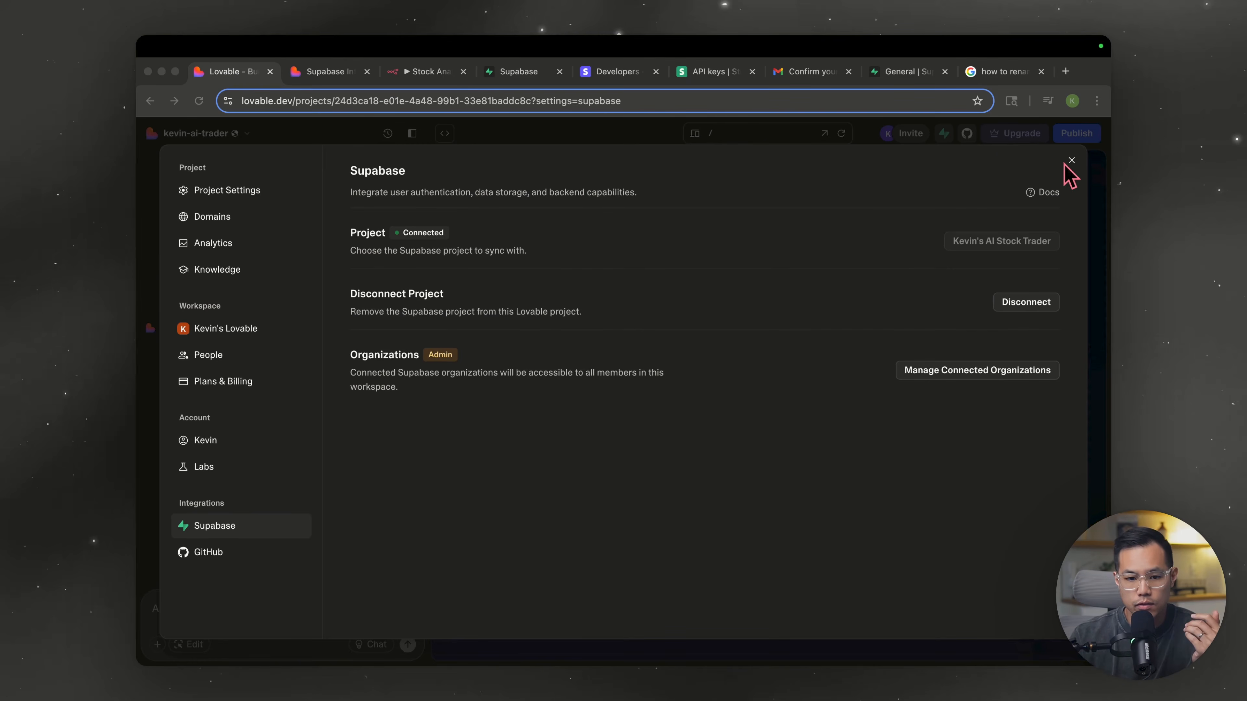
pyautogui.click(1072, 160)
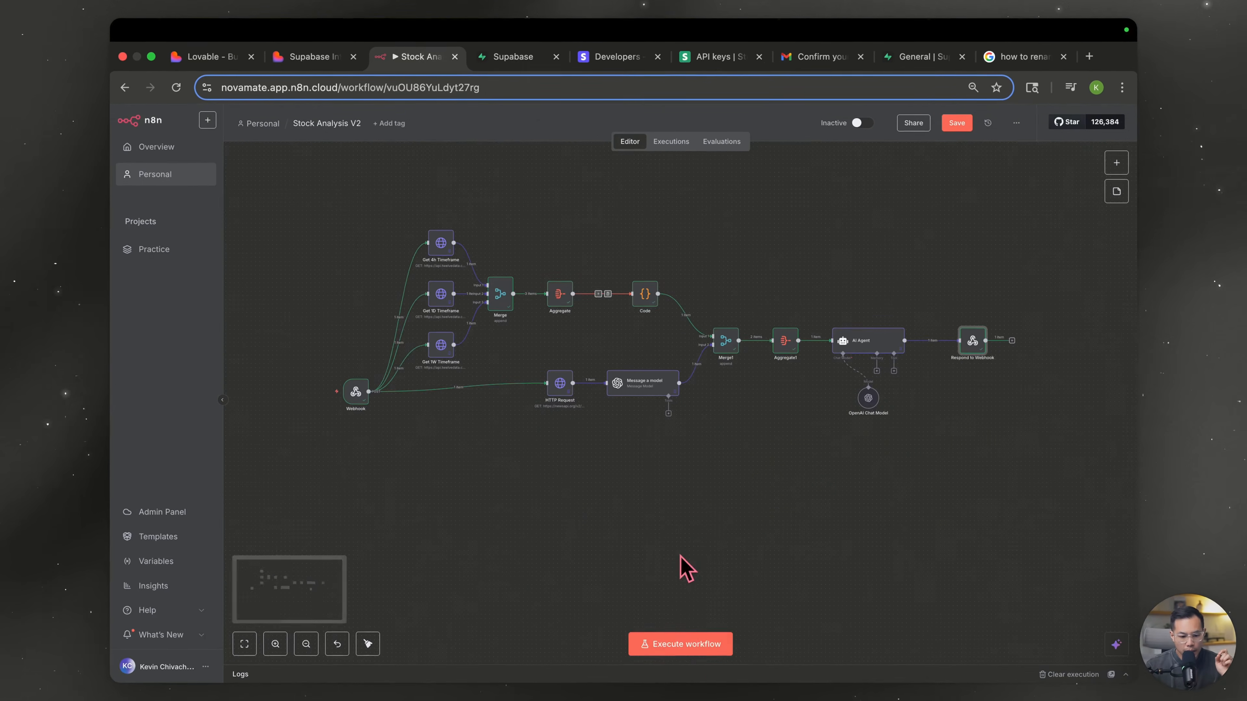
# Execute the n8n workflow again and return to the Lovable app preview to trigger the stock recommendation
pyautogui.click(680, 644)
pyautogui.click(167, 56)
pyautogui.click(803, 370)
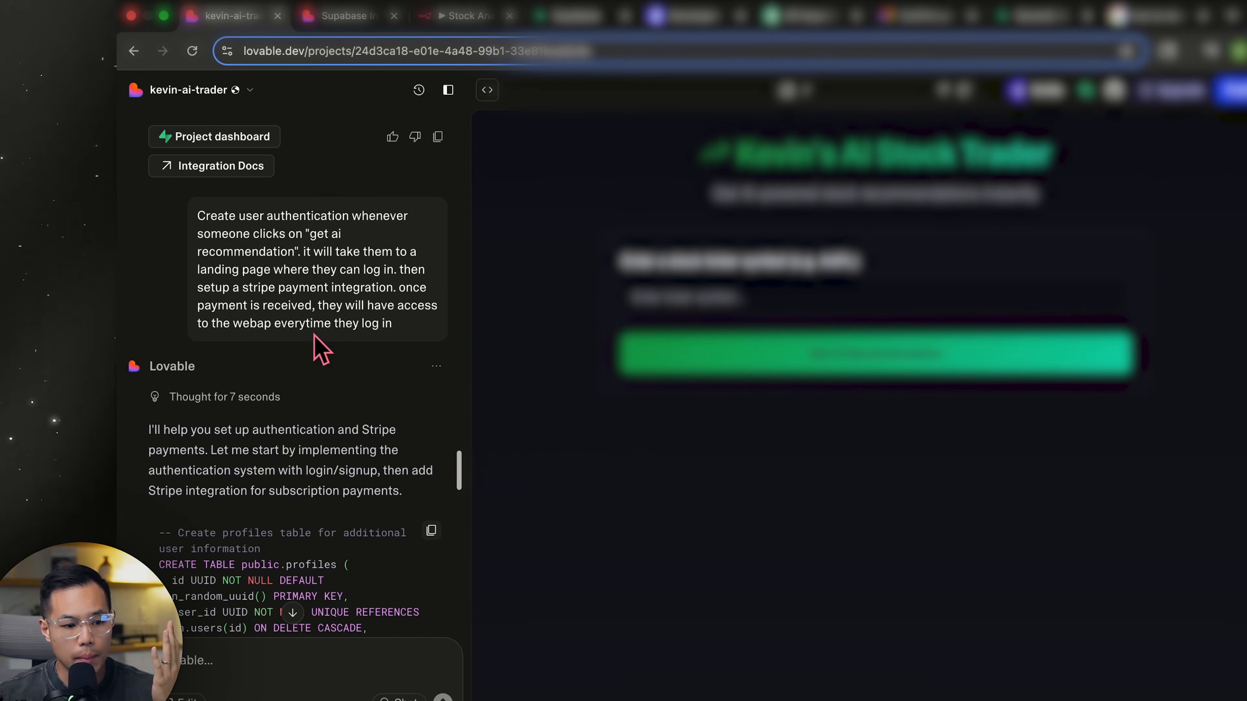
# Review Lovable's SQL migration for the authentication and subscription tables, and apply its changes
pyautogui.scroll(-3, 344, 370)
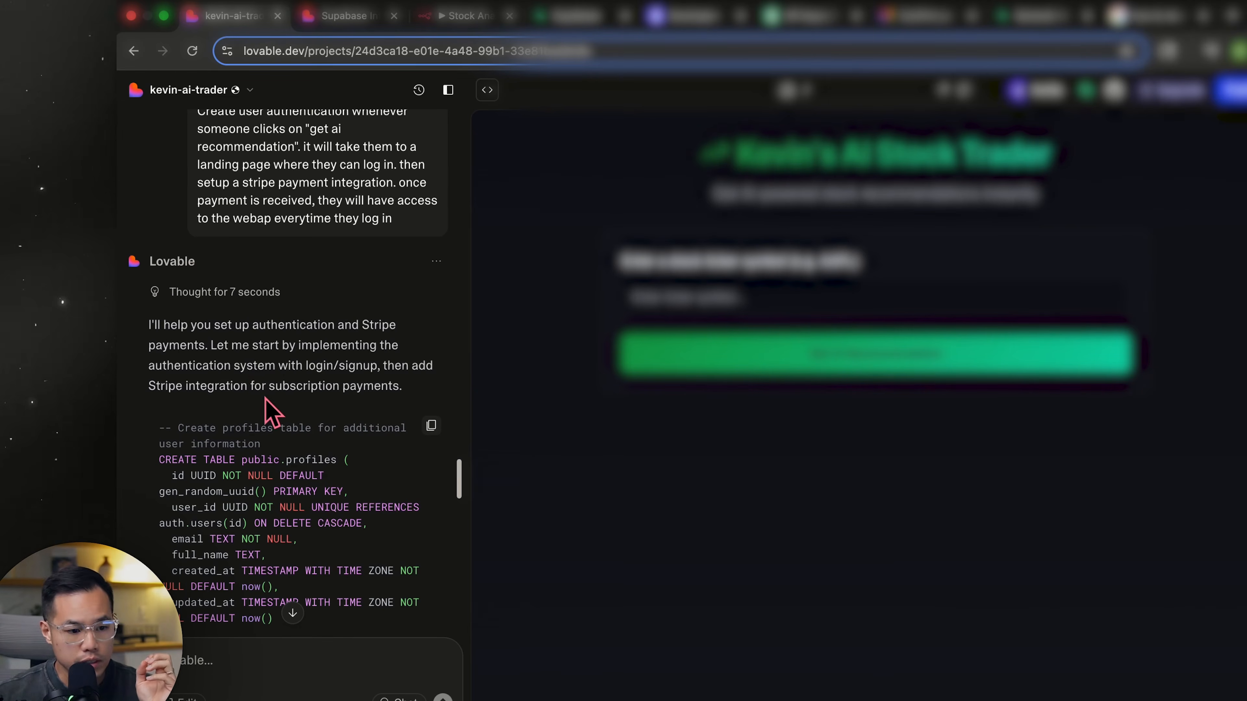
pyautogui.scroll(-20, 337, 391)
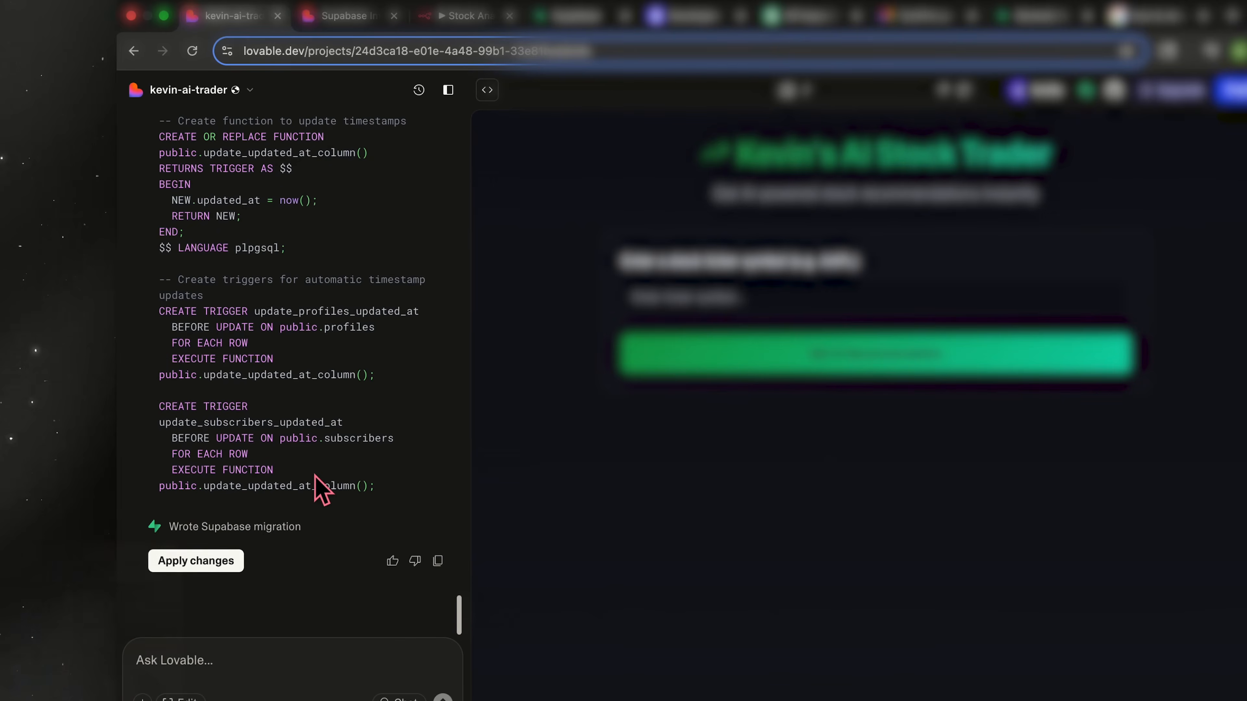
pyautogui.click(224, 565)
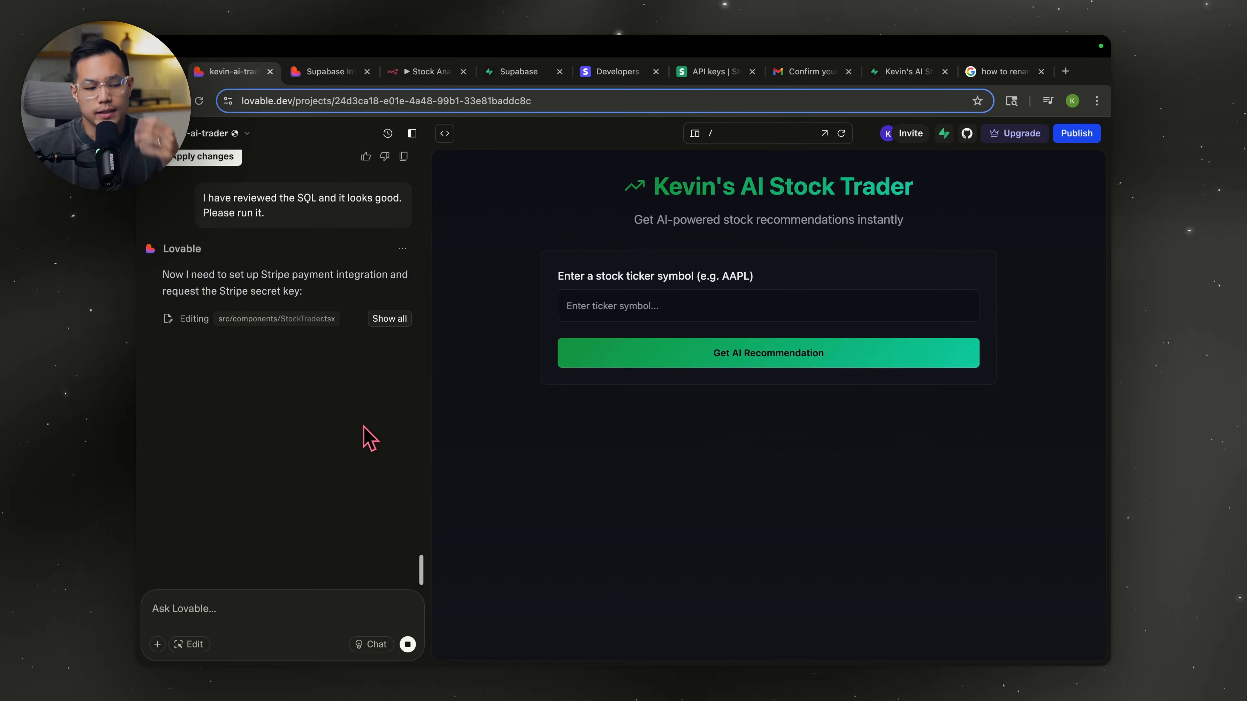
# In the Supabase project's authentication sign-in settings, turn off the Confirm email requirement for user signups
pyautogui.click(905, 73)
pyautogui.moveTo(159, 171)
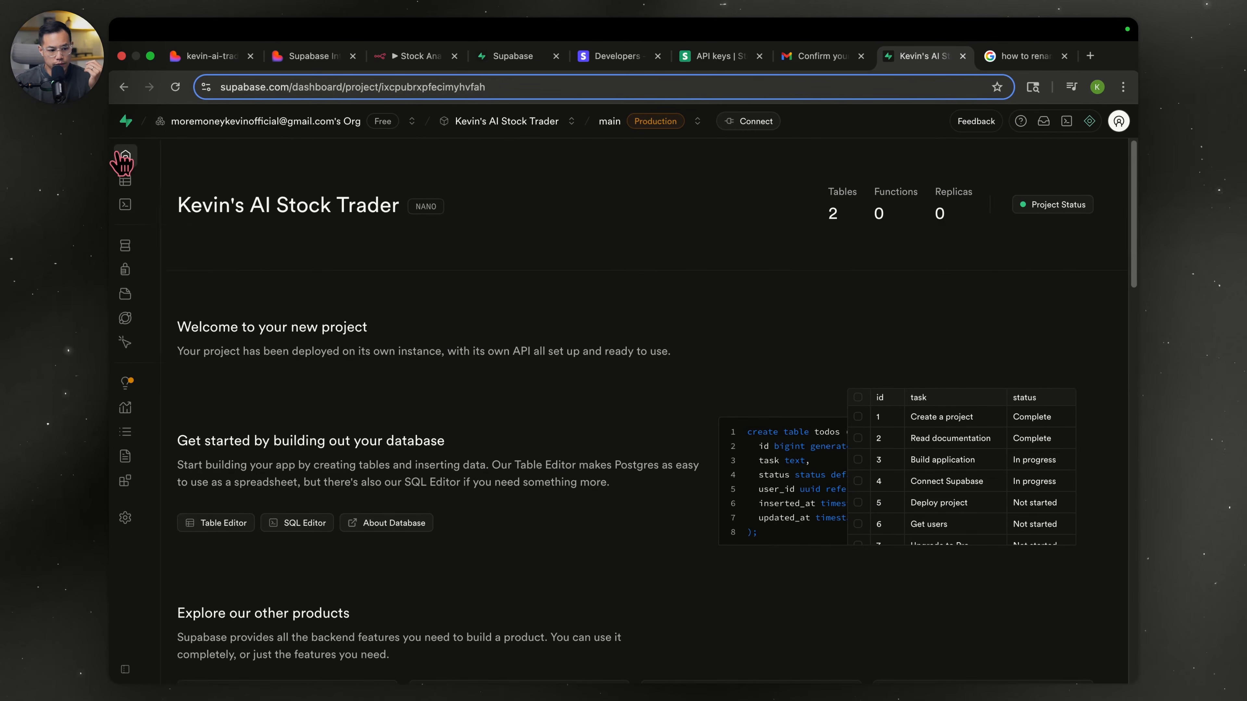
pyautogui.click(150, 269)
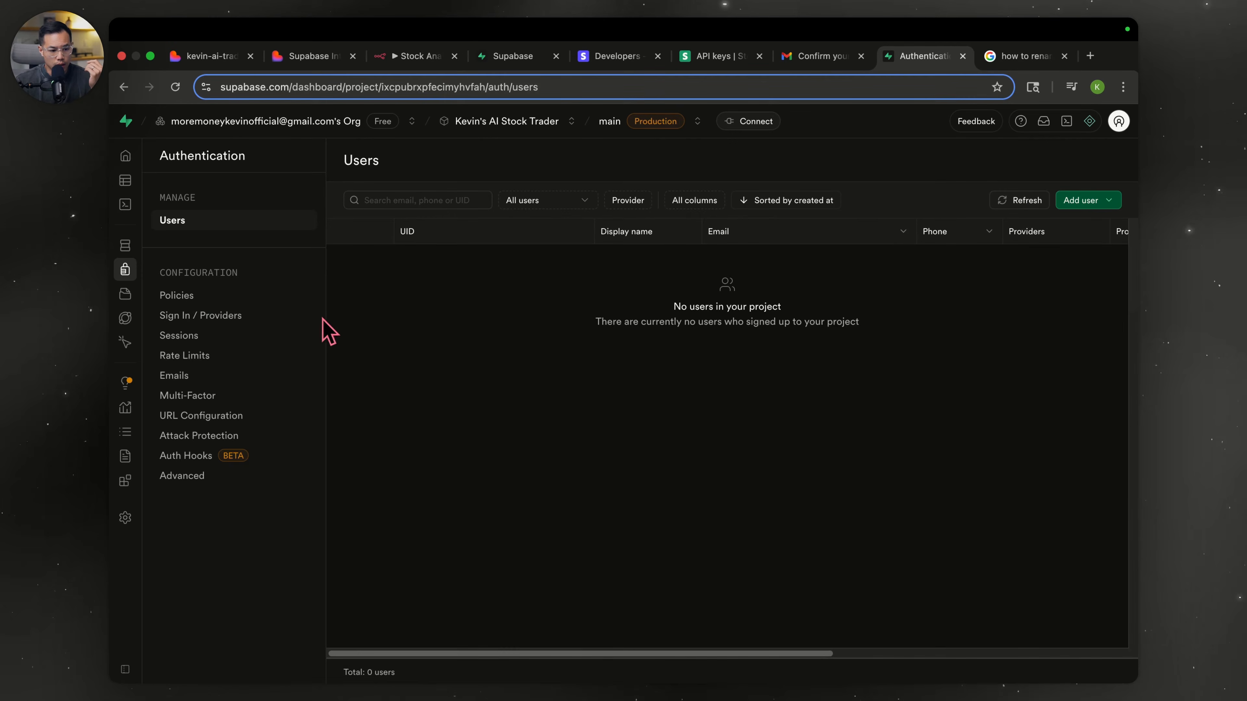
pyautogui.click(234, 316)
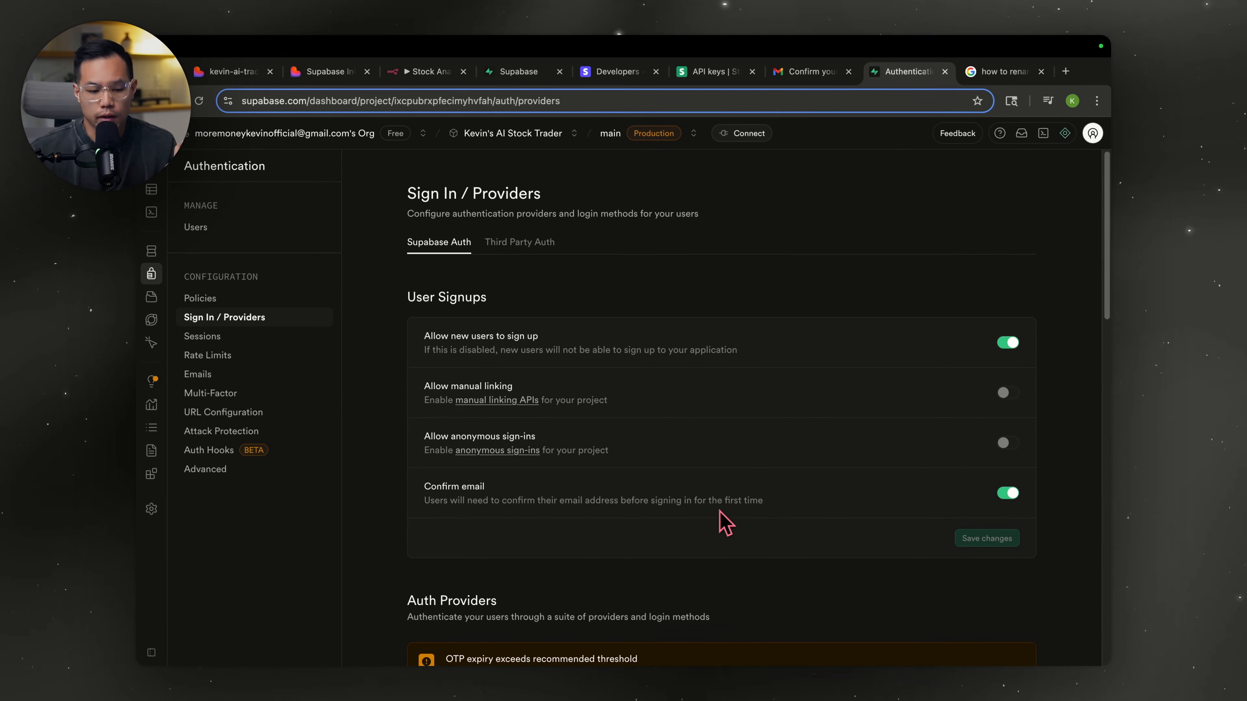
pyautogui.click(1009, 496)
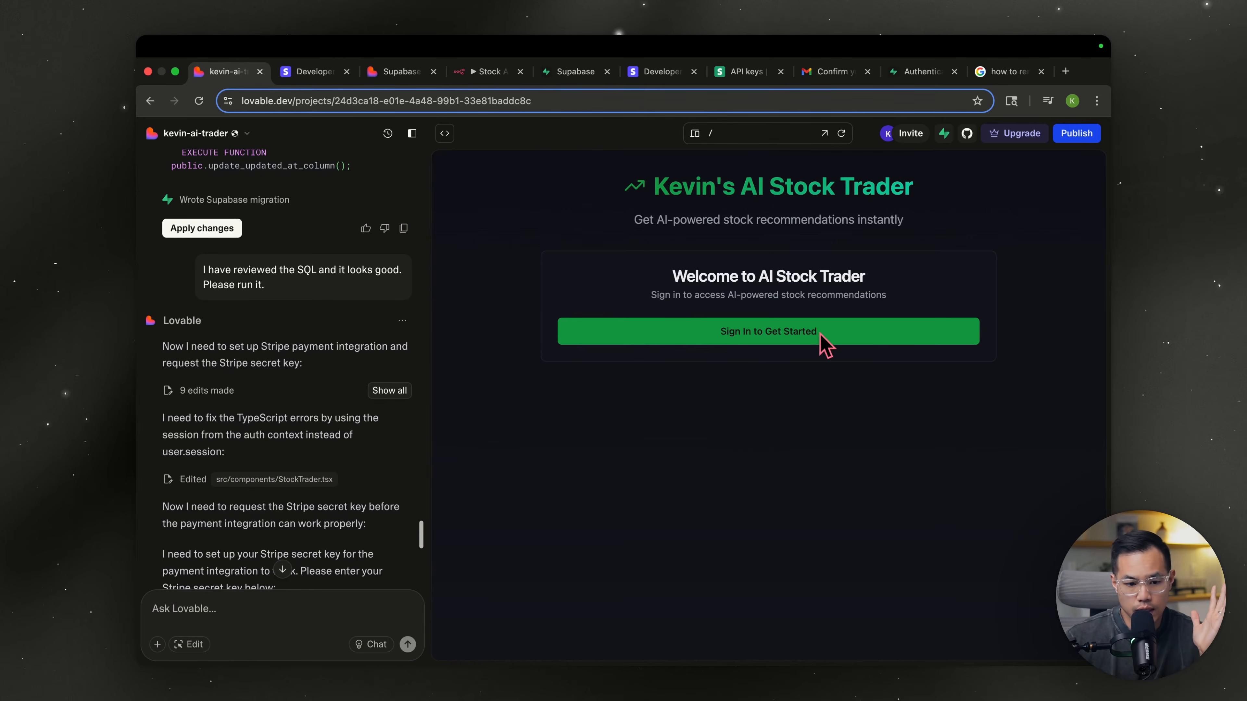
# Examine Lovable's description of the sign-in, subscription and payment flow, including its Stripe secret key instructions
pyautogui.scroll(-10, 314, 406)
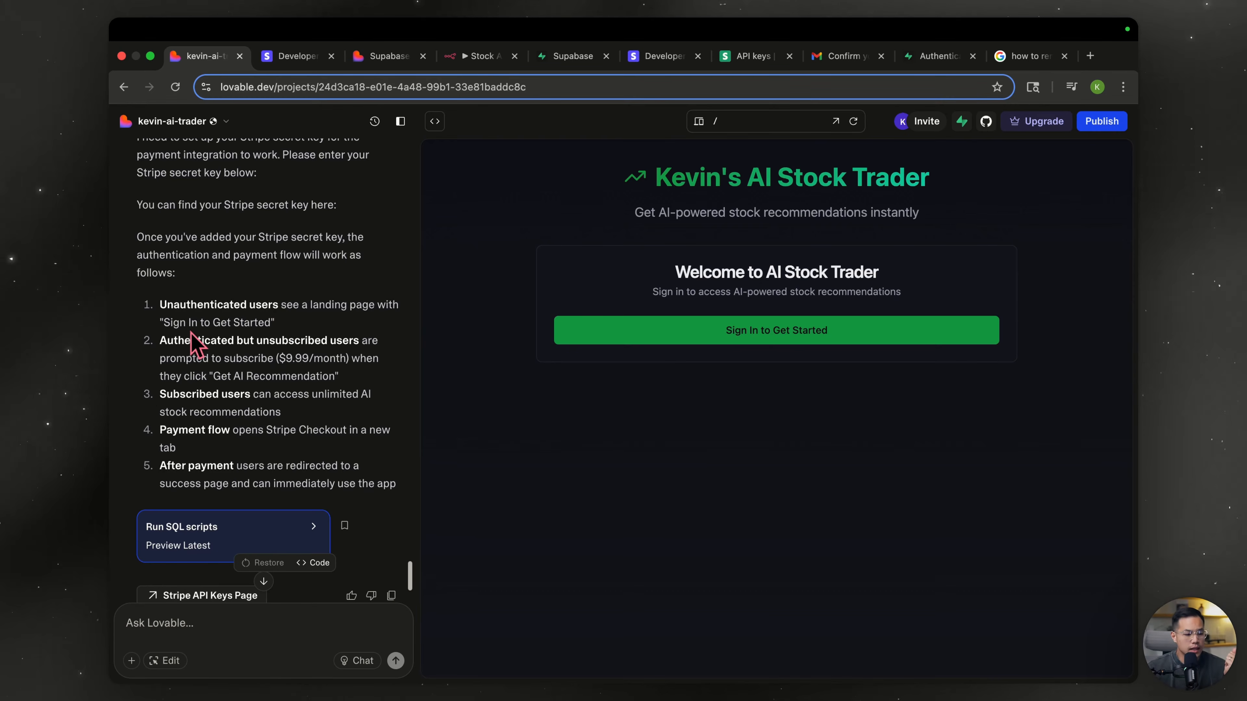
pyautogui.scroll(-1, 234, 326)
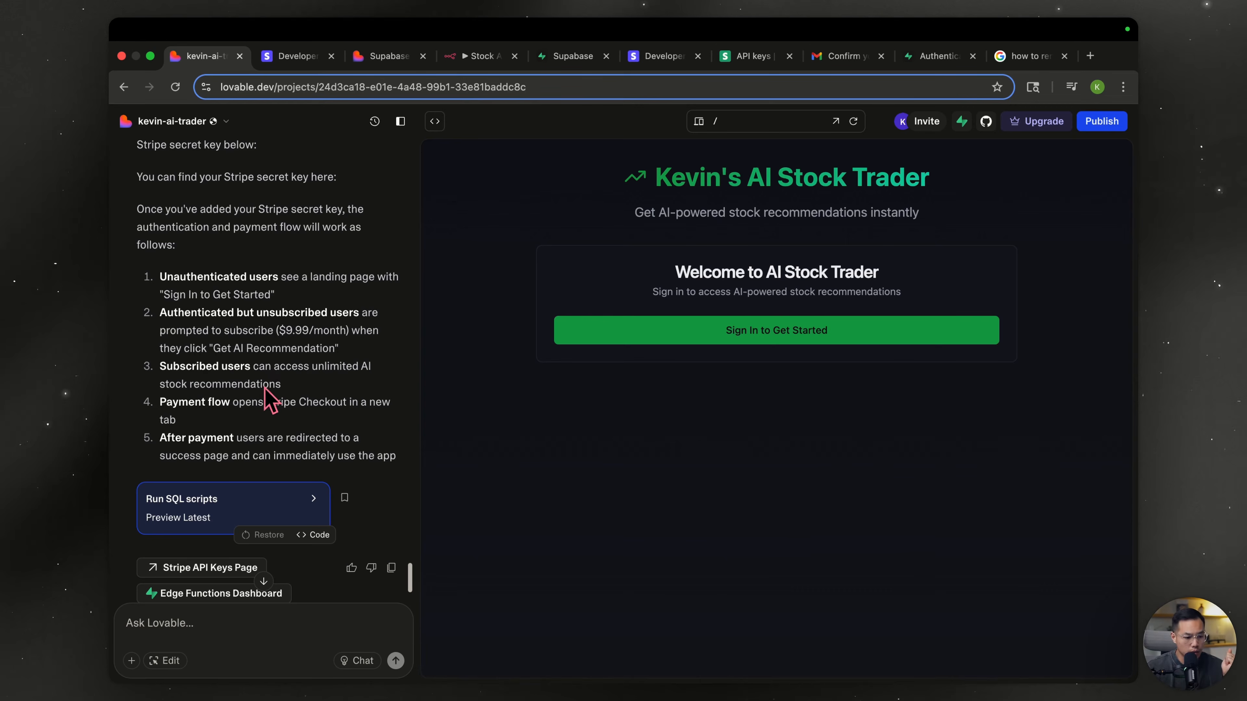
pyautogui.scroll(-2, 268, 390)
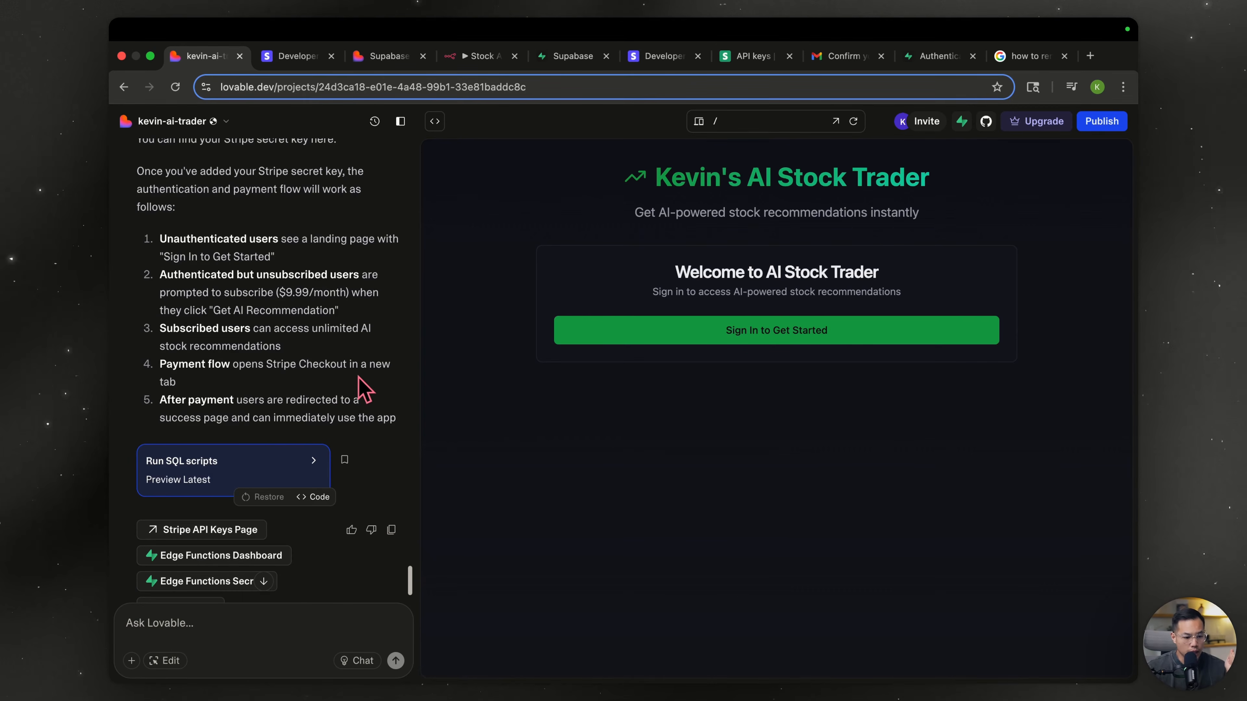
pyautogui.scroll(-2, 268, 395)
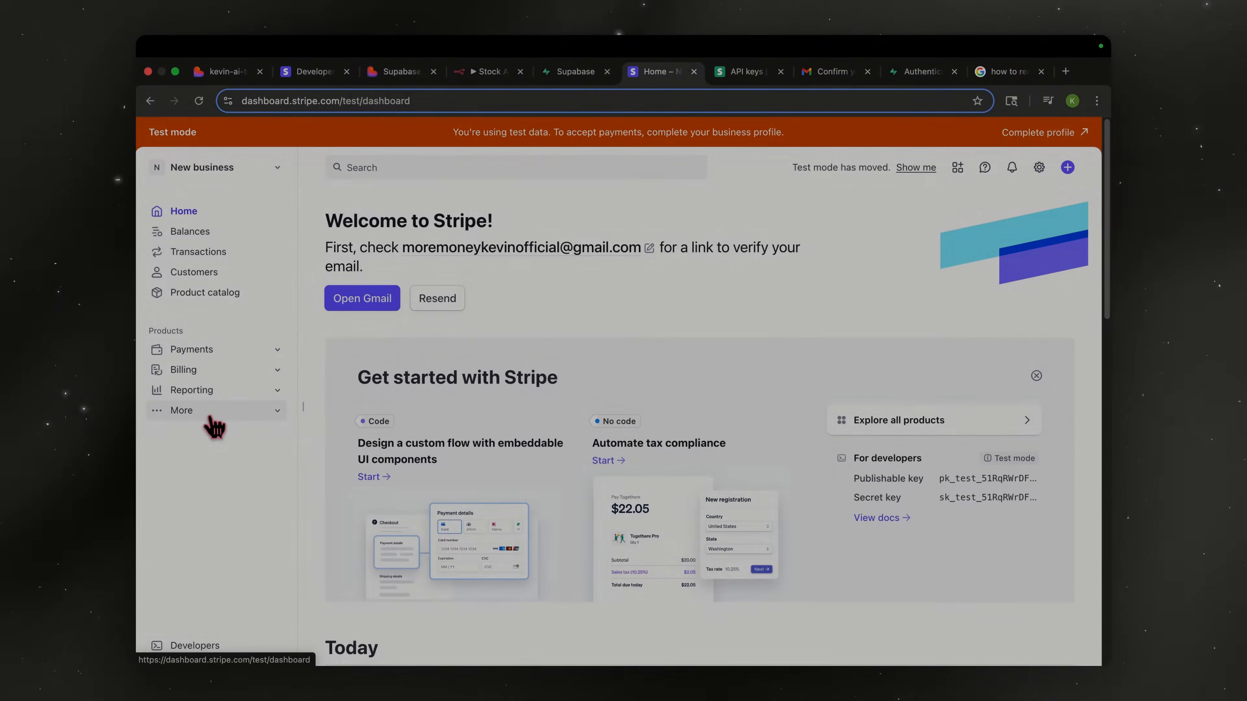
# In the Stripe test dashboard, expand the additional products and open the developer options
pyautogui.click(277, 412)
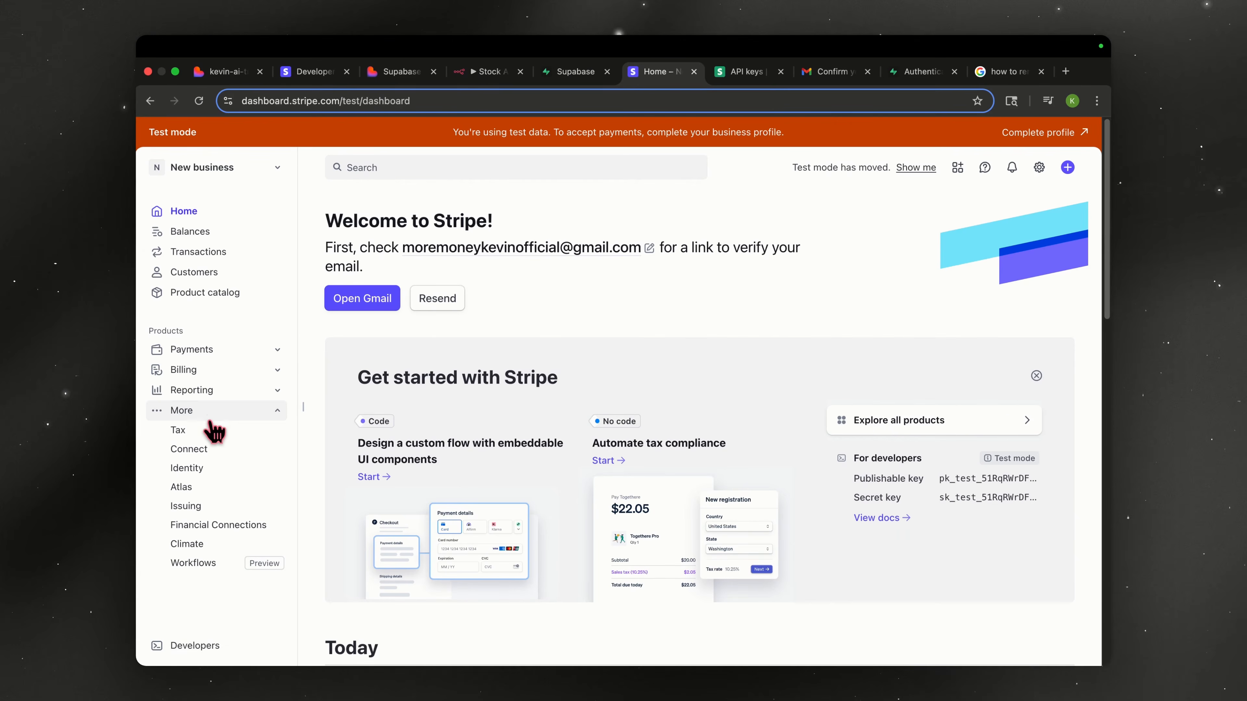
pyautogui.click(176, 646)
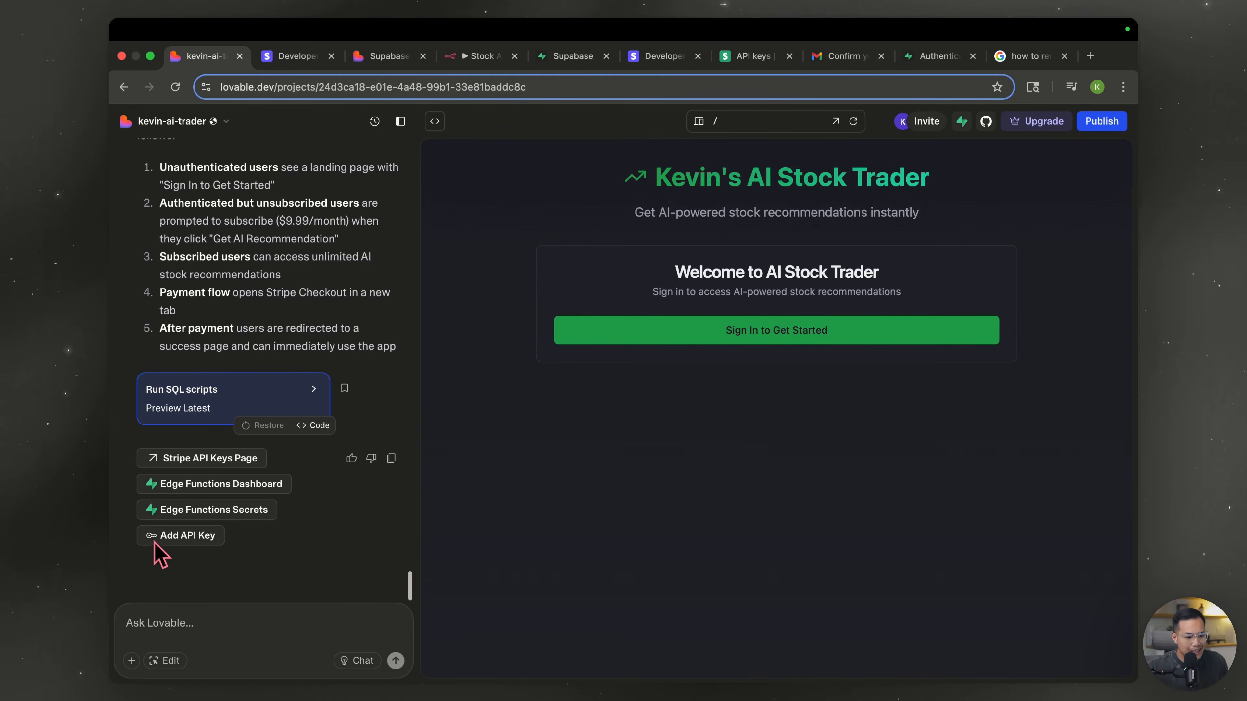
# Add the Stripe secret key to the Lovable project through its API key request and submit it
pyautogui.click(182, 540)
pyautogui.press('super+v')
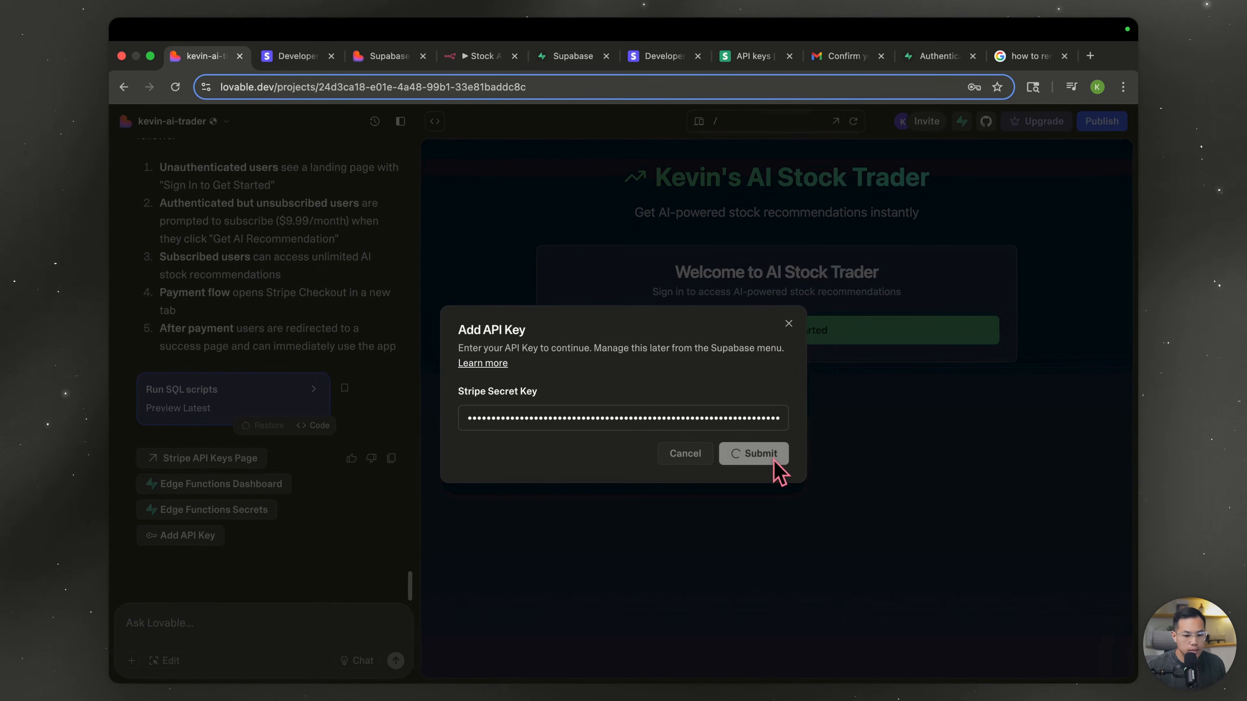
pyautogui.click(771, 456)
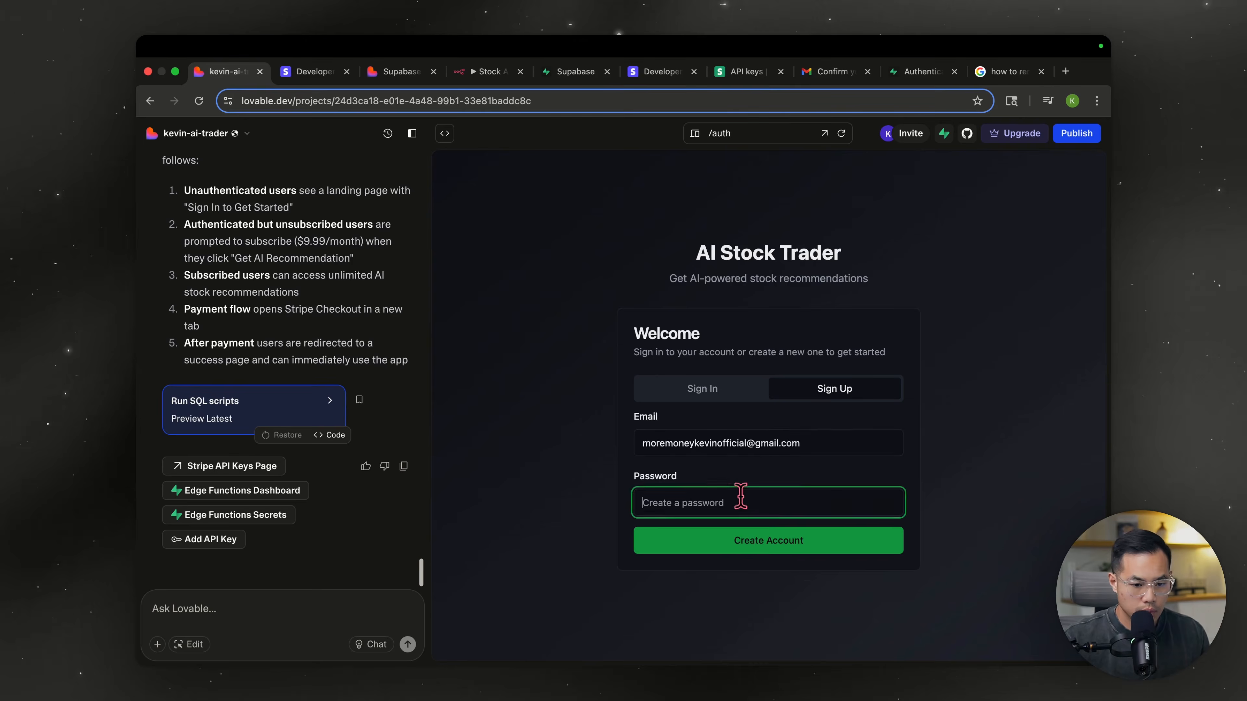
# Create an account in the app preview with the user's email and a password, and sign in with those credentials
pyautogui.click(825, 541)
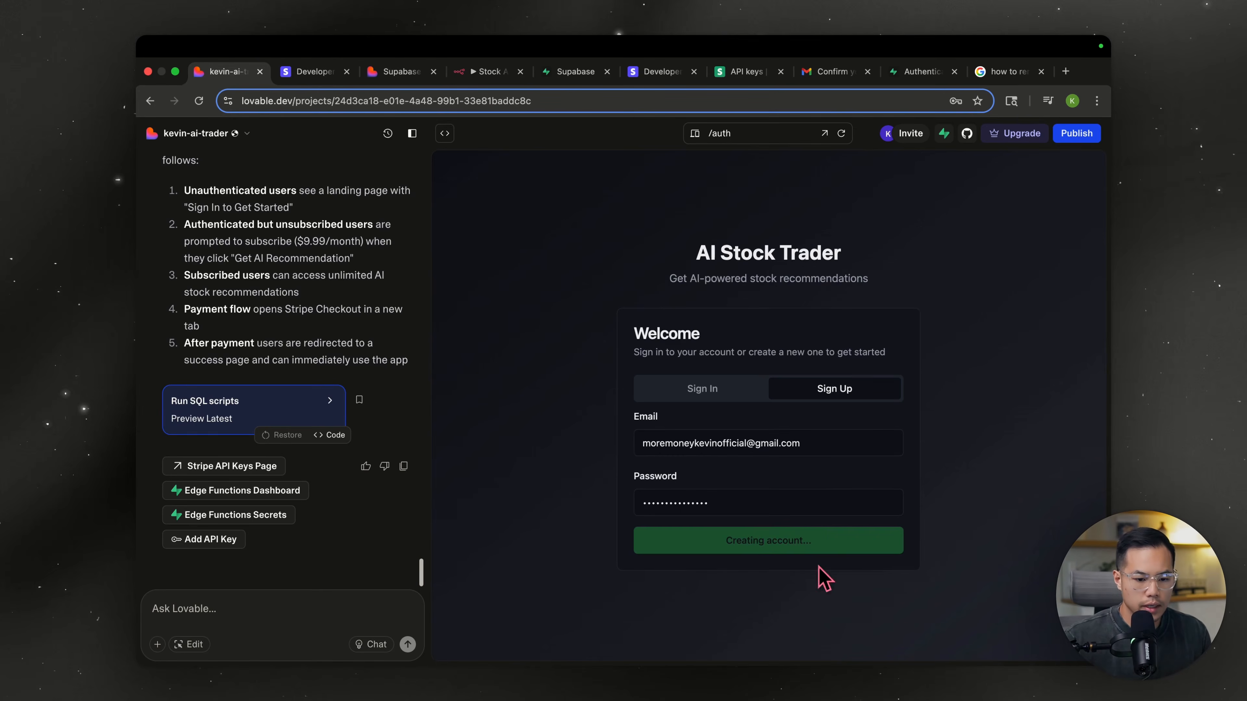
pyautogui.click(710, 398)
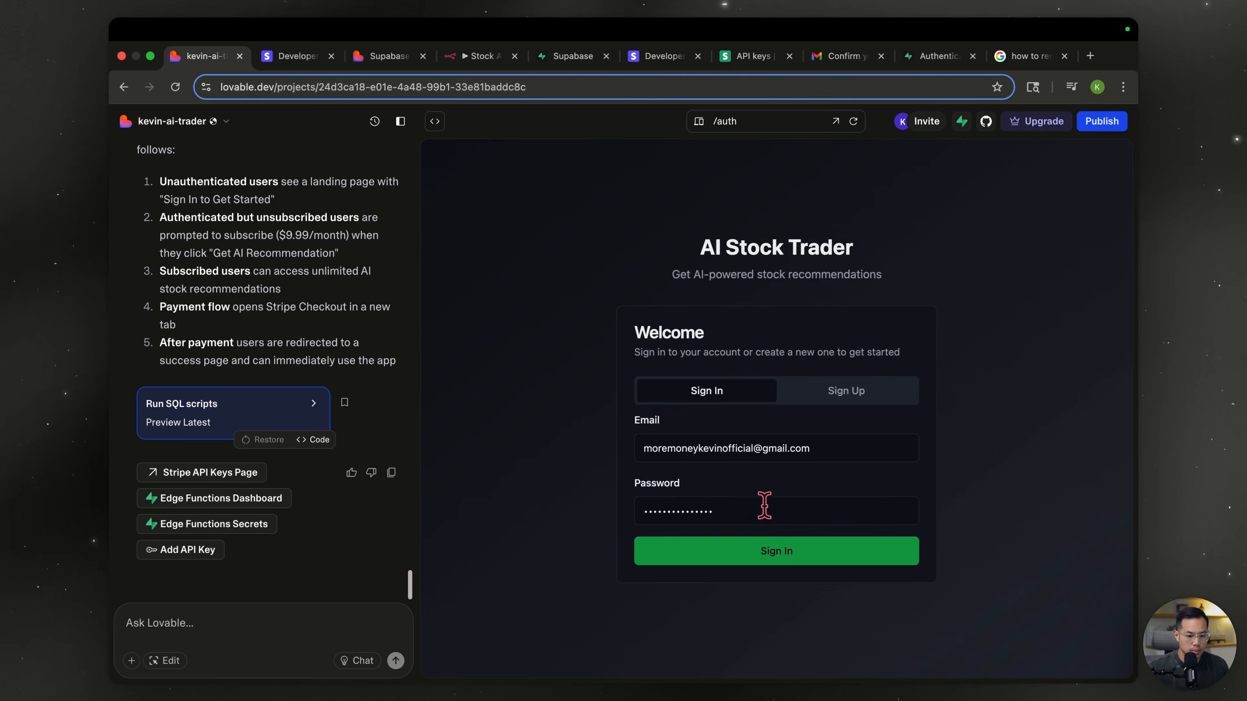
pyautogui.click(778, 551)
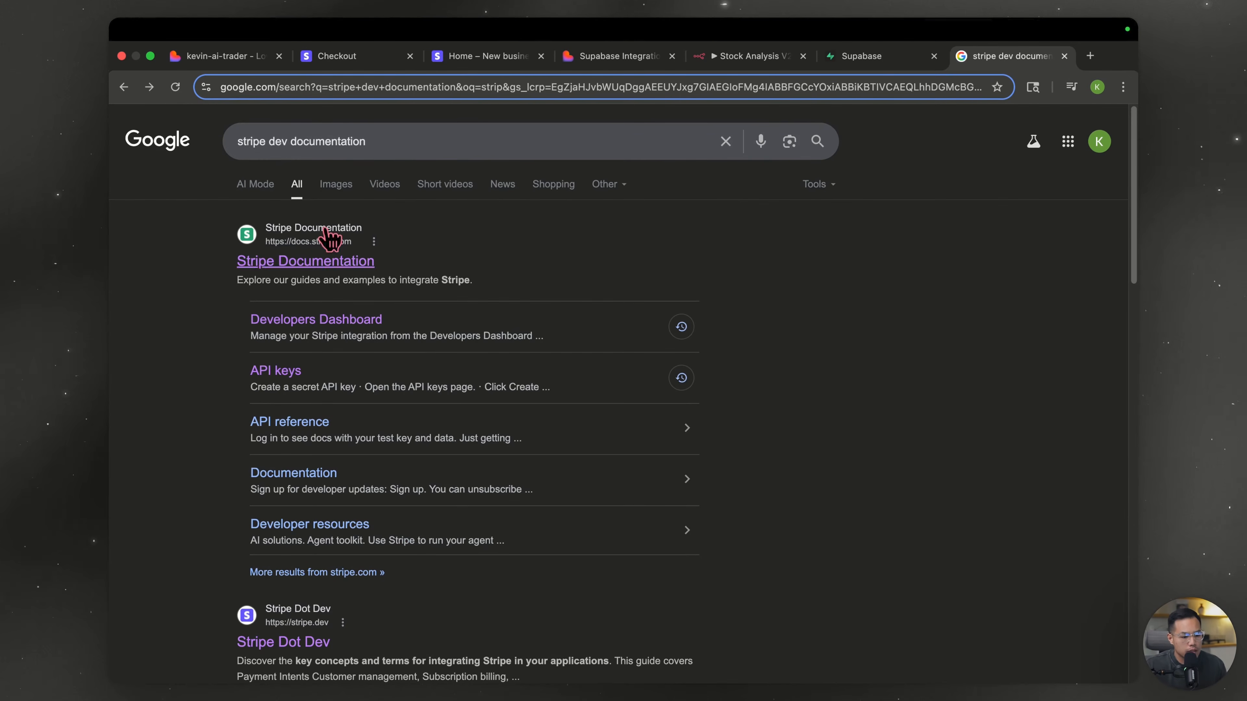
# Find the integration testing page in Stripe's developer documentation and copy the sample test card number
pyautogui.click(300, 319)
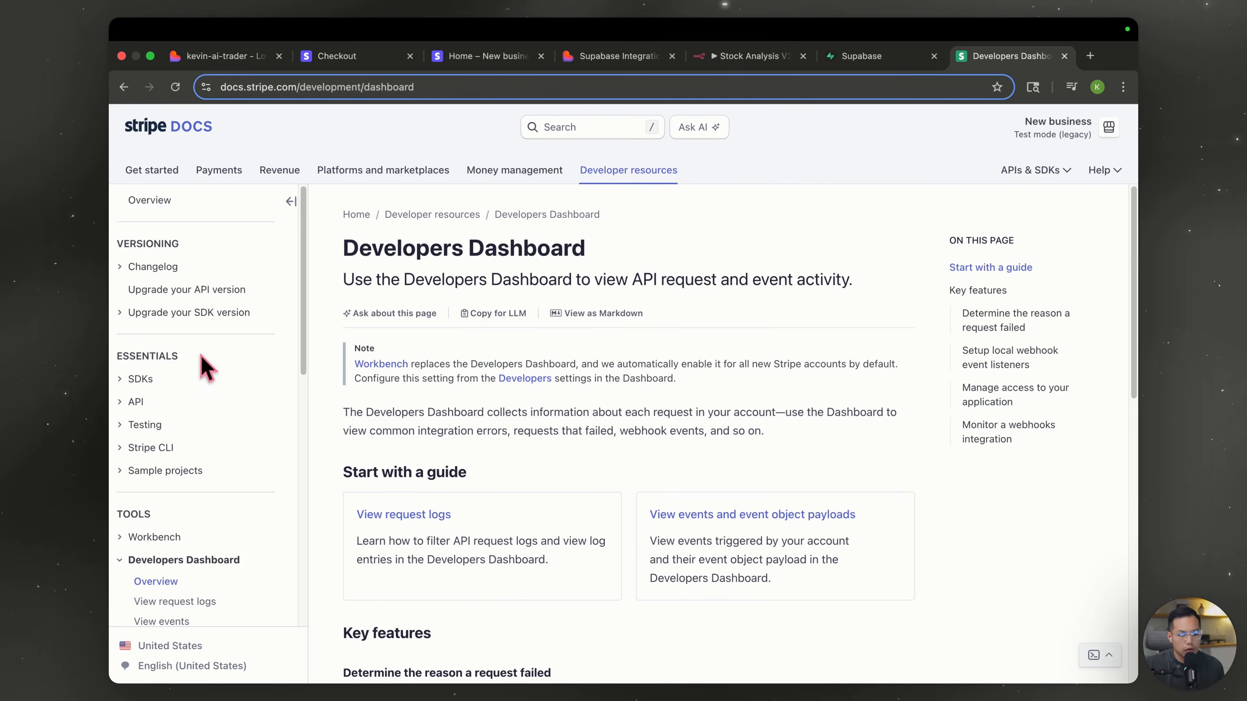
pyautogui.click(141, 382)
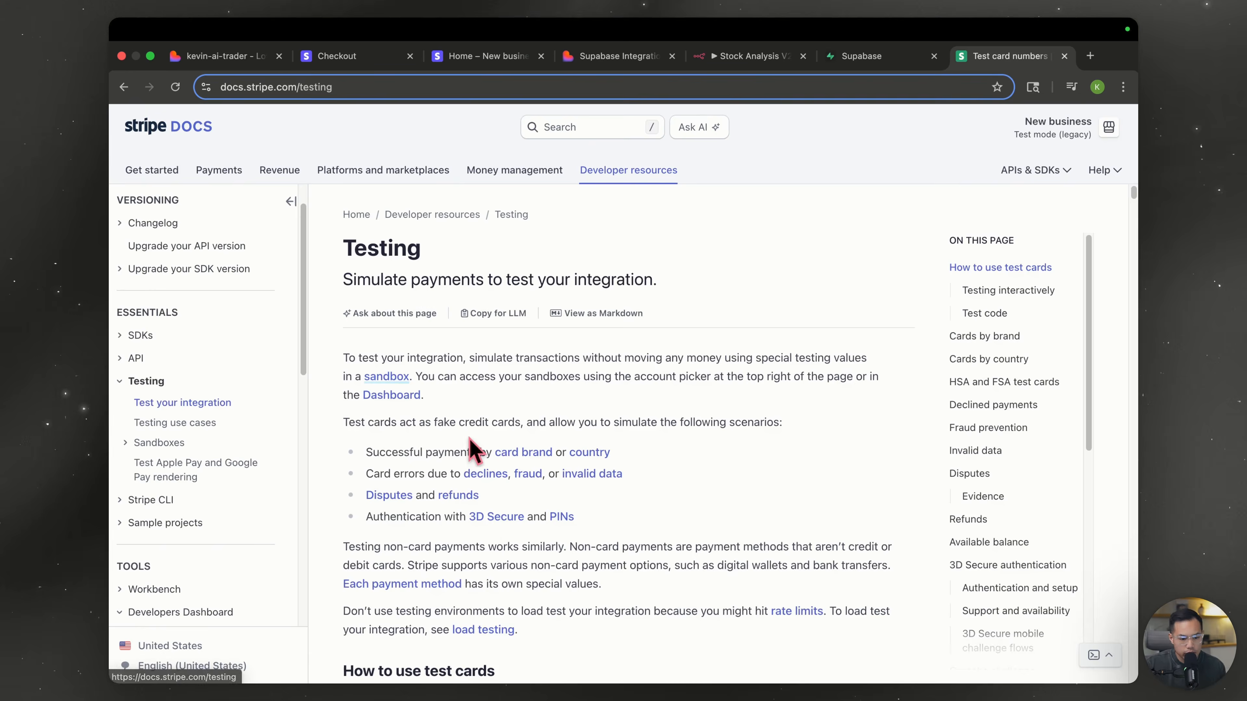
pyautogui.scroll(-10, 590, 491)
pyautogui.moveTo(750, 508); pyautogui.dragTo(628, 505)
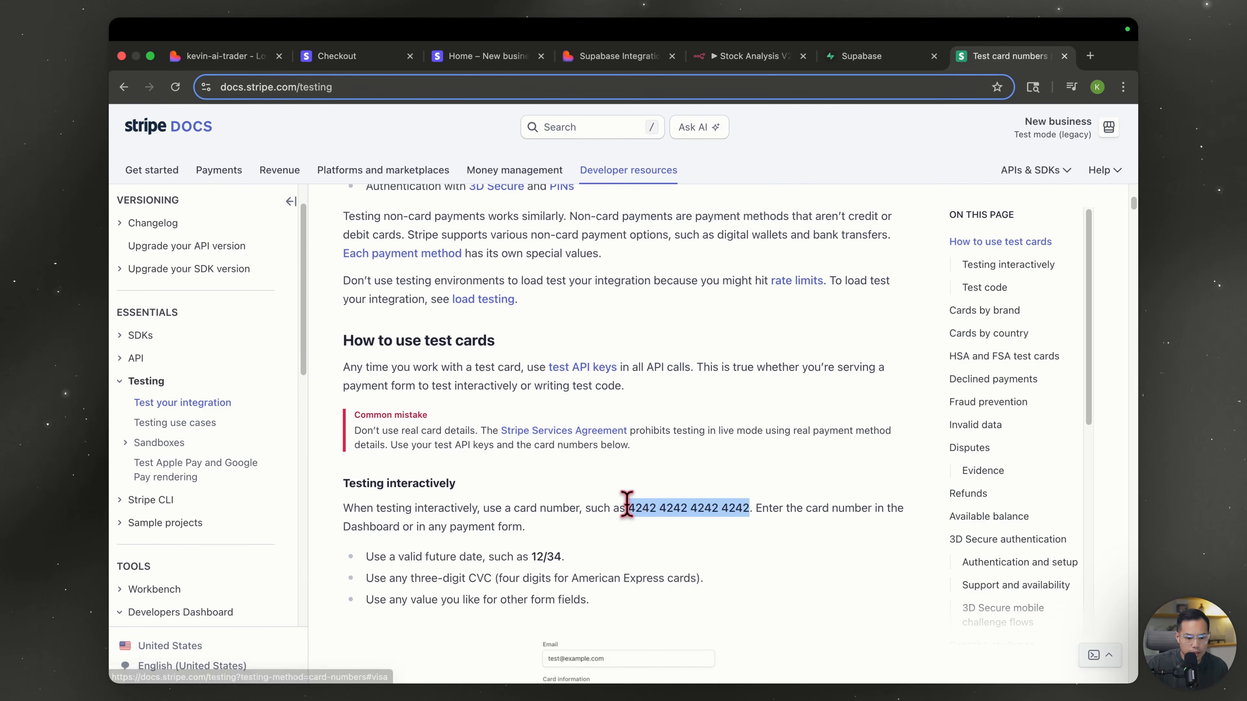
pyautogui.press('super+c')
# In Stripe Checkout, pay for the $9.99 monthly AI Stock Trader Premium subscription with the test card details, cardholder name and ZIP code
pyautogui.press('super+2')
pyautogui.click(694, 313)
pyautogui.click(749, 361)
pyautogui.press('super+v')
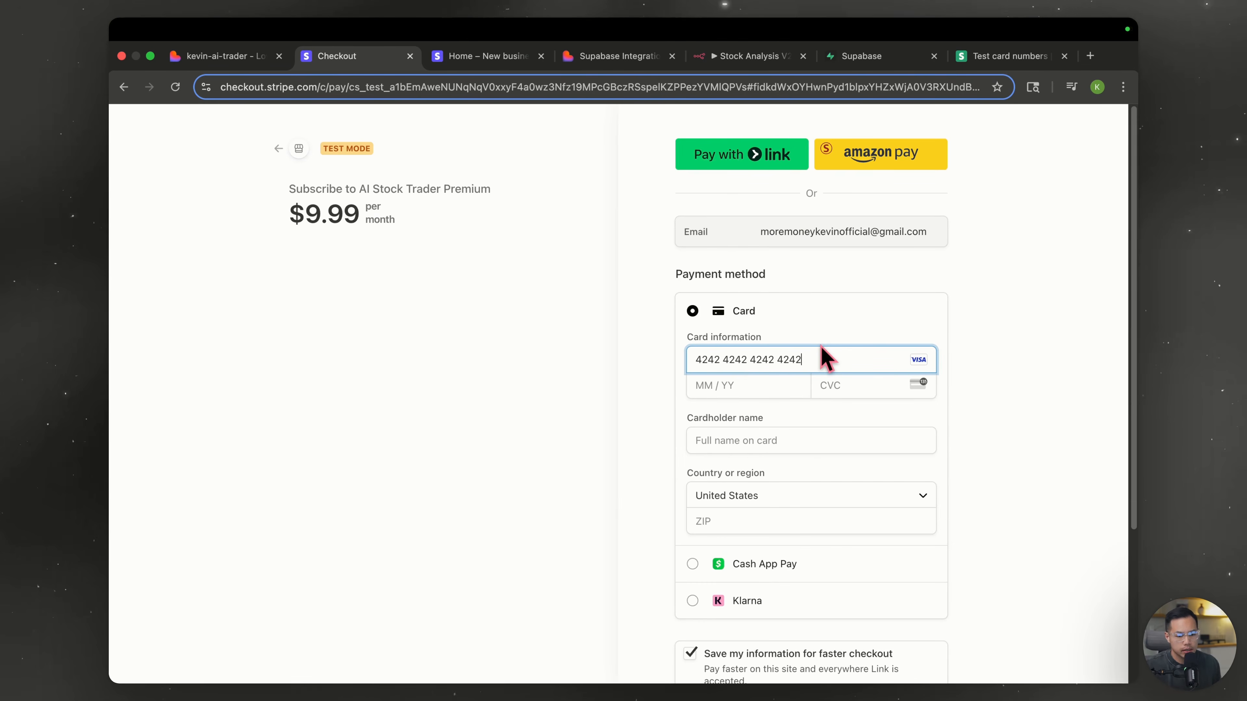
pyautogui.press('Tab')
pyautogui.write('122911')
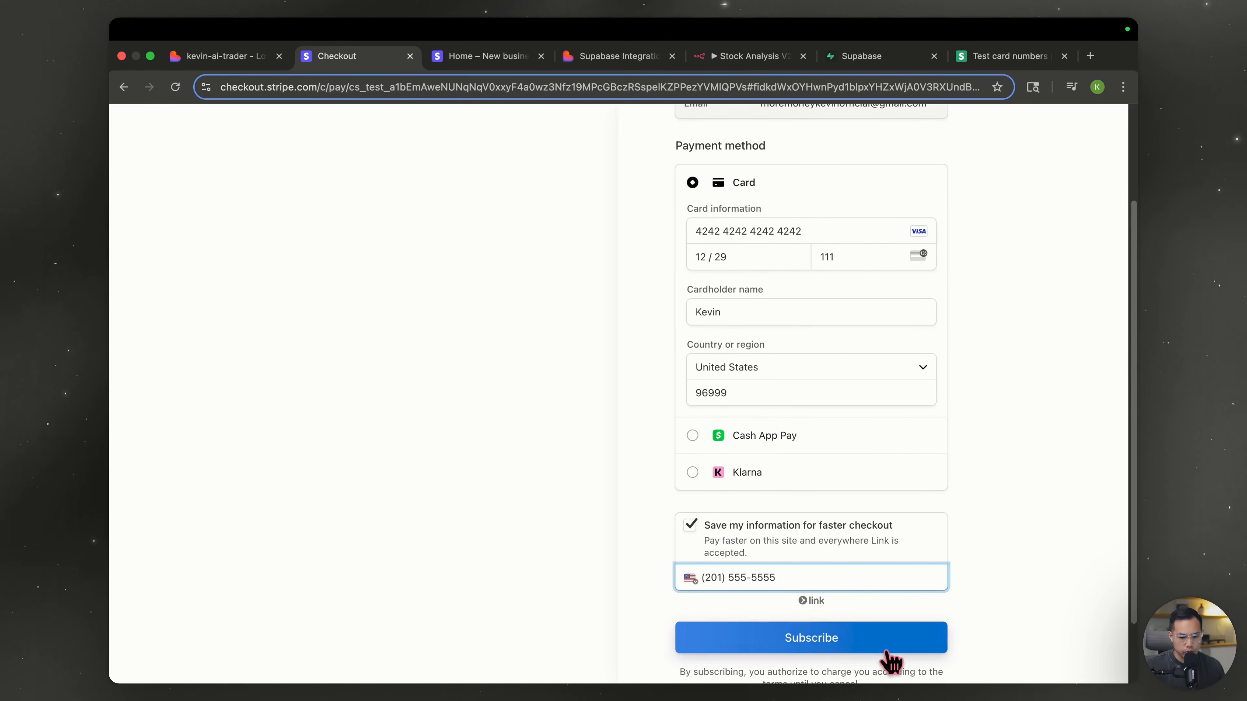
pyautogui.click(875, 645)
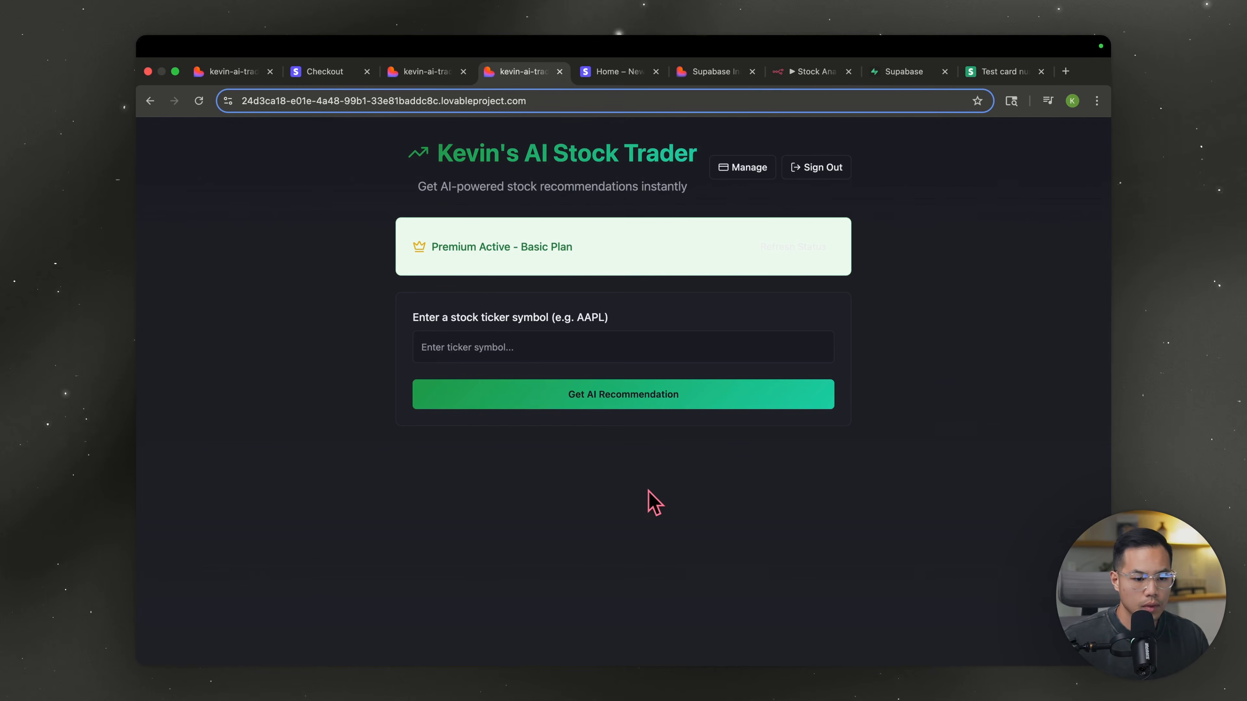
# Run the Stock Analysis V2 workflow in n8n and request an AI recommendation for aapl in the subscribed app
pyautogui.click(502, 354)
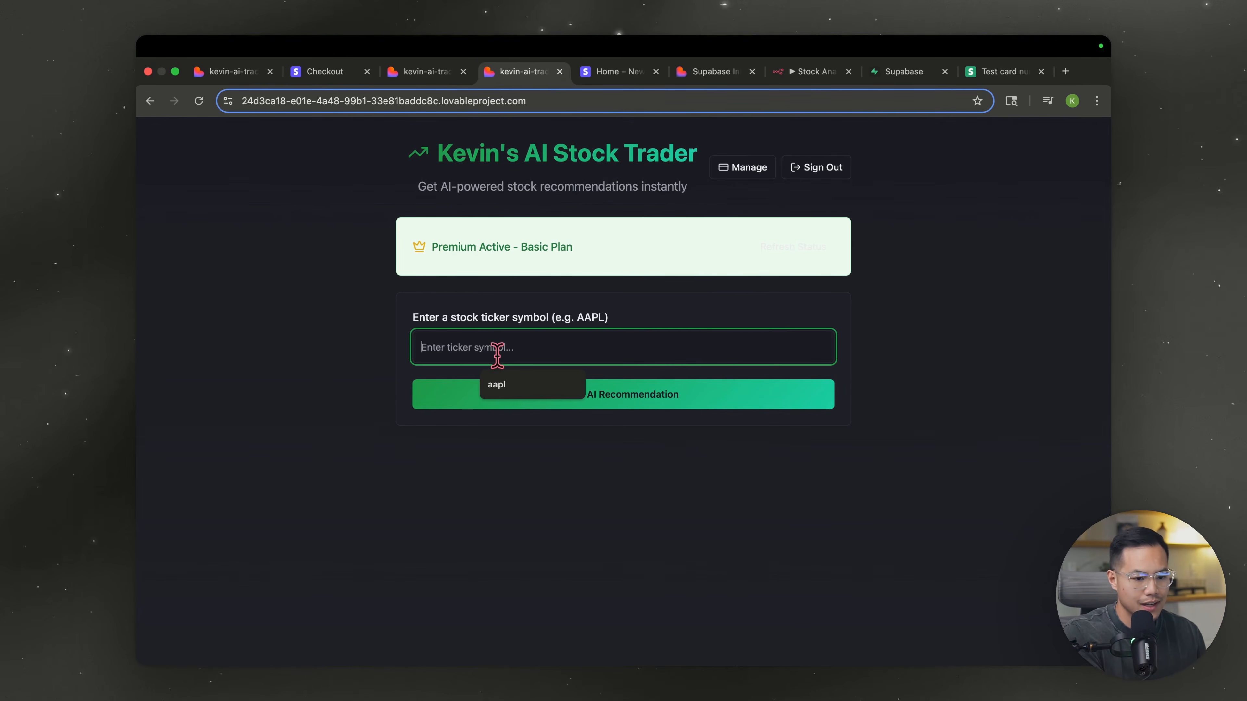
pyautogui.click(815, 71)
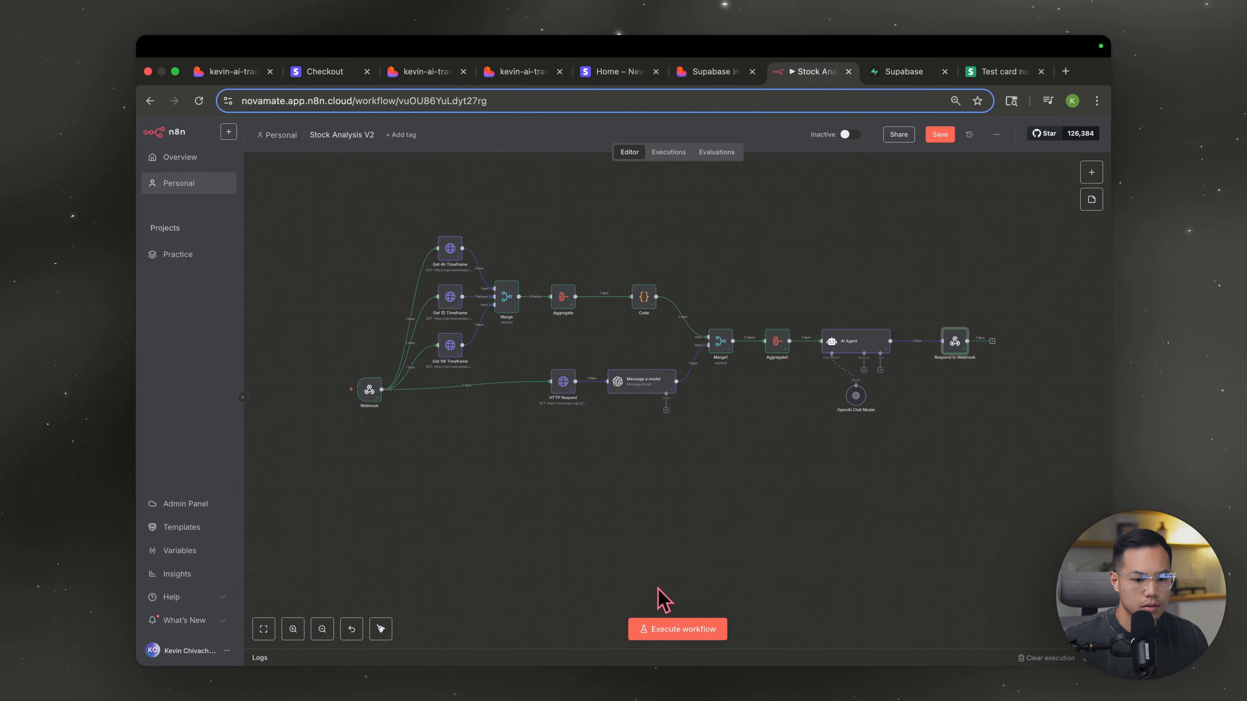
pyautogui.click(663, 629)
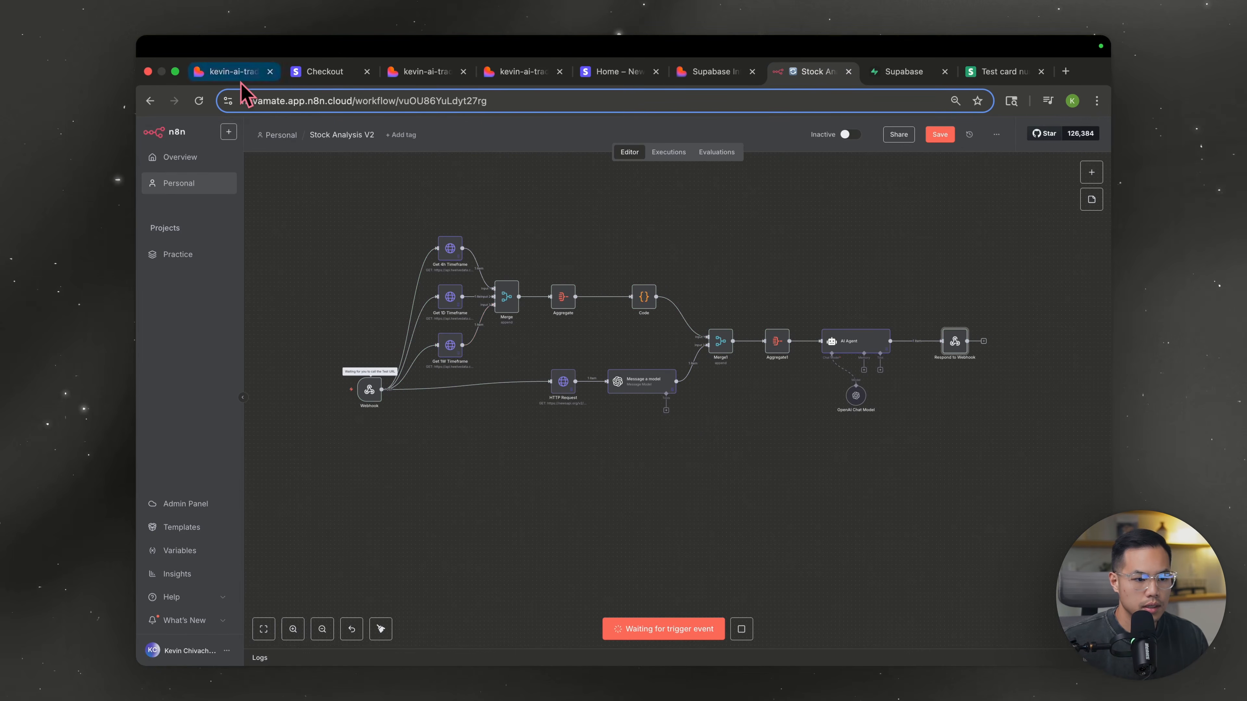
pyautogui.click(522, 71)
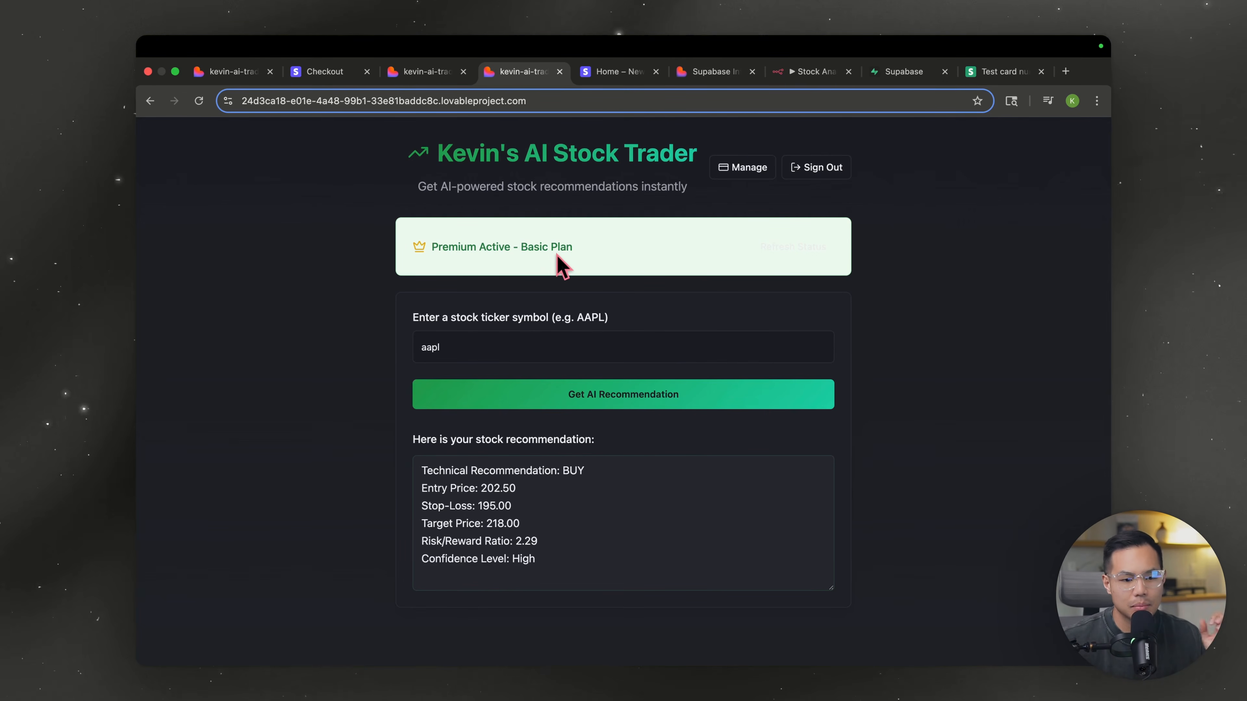
# Activate the Stock Analysis V2 workflow in n8n and bring up its Webhook node's production URL for use in Lovable
pyautogui.click(809, 72)
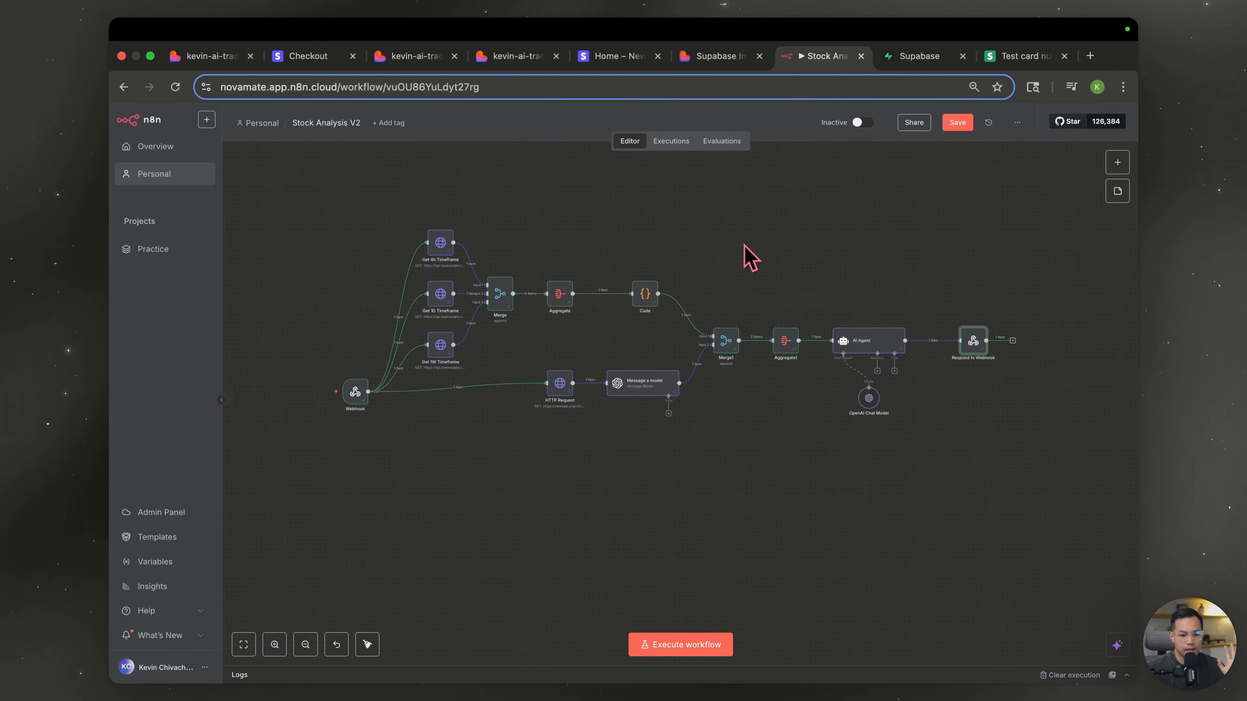
pyautogui.click(863, 123)
pyautogui.click(355, 399)
pyautogui.doubleClick(354, 395)
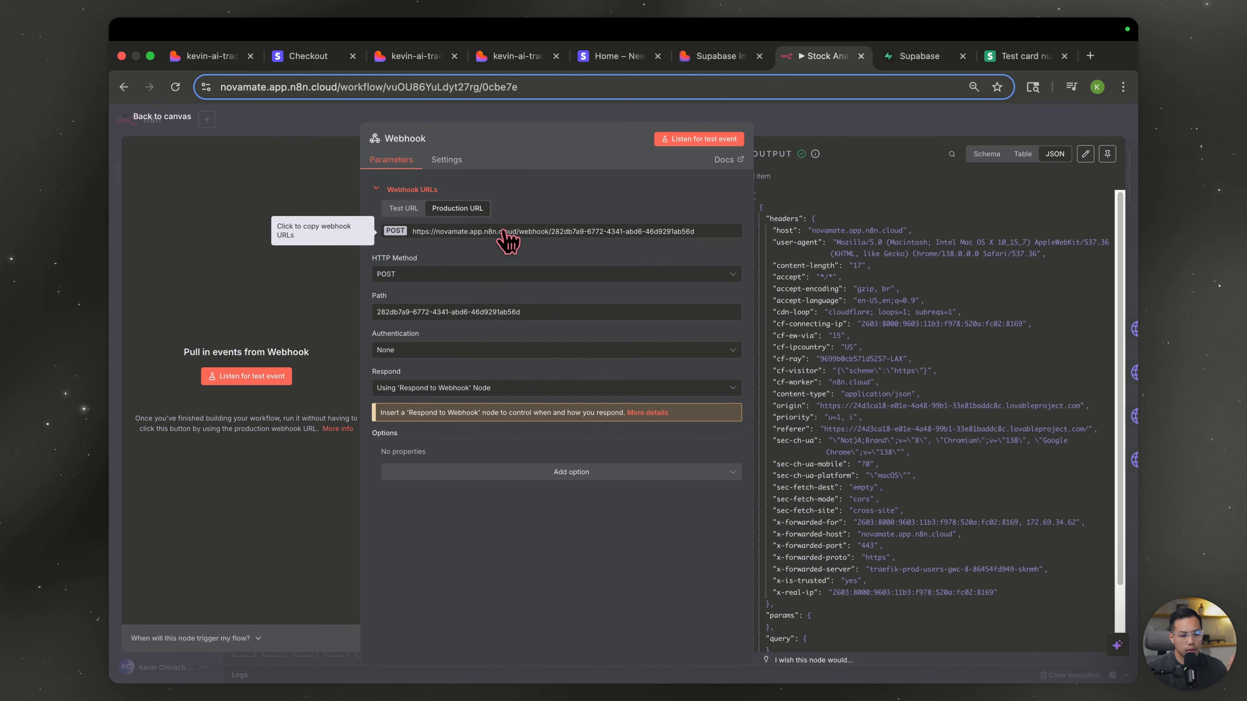
pyautogui.press('super+1')
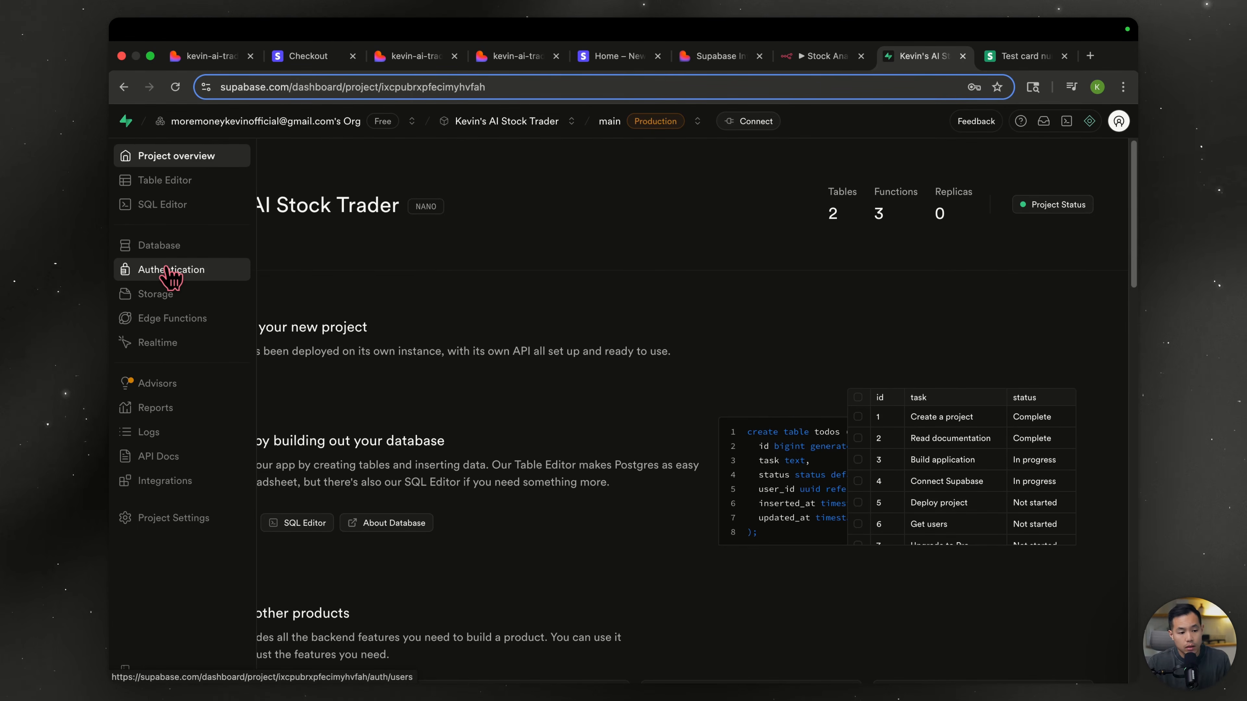
# In the Supabase project's authentication users, examine the signed-up user's email, provider, creation and last sign-in details
pyautogui.click(167, 271)
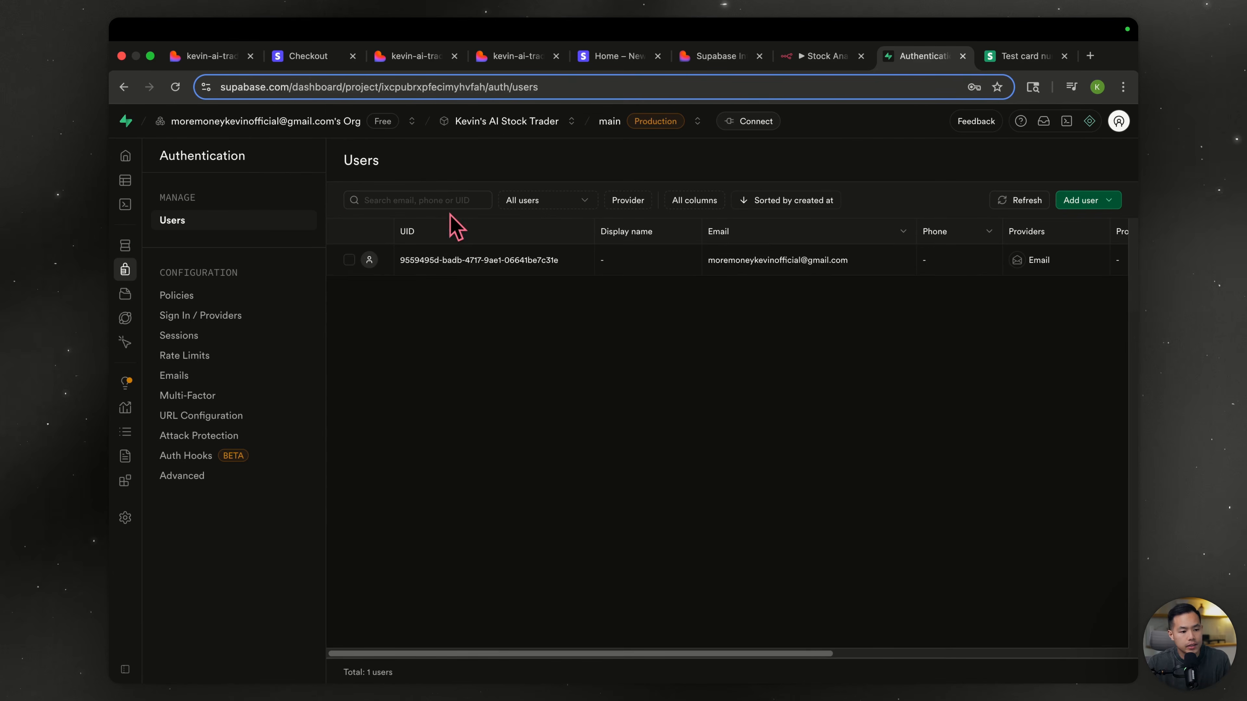
pyautogui.hscroll(3, 422, 265)
pyautogui.click(613, 265)
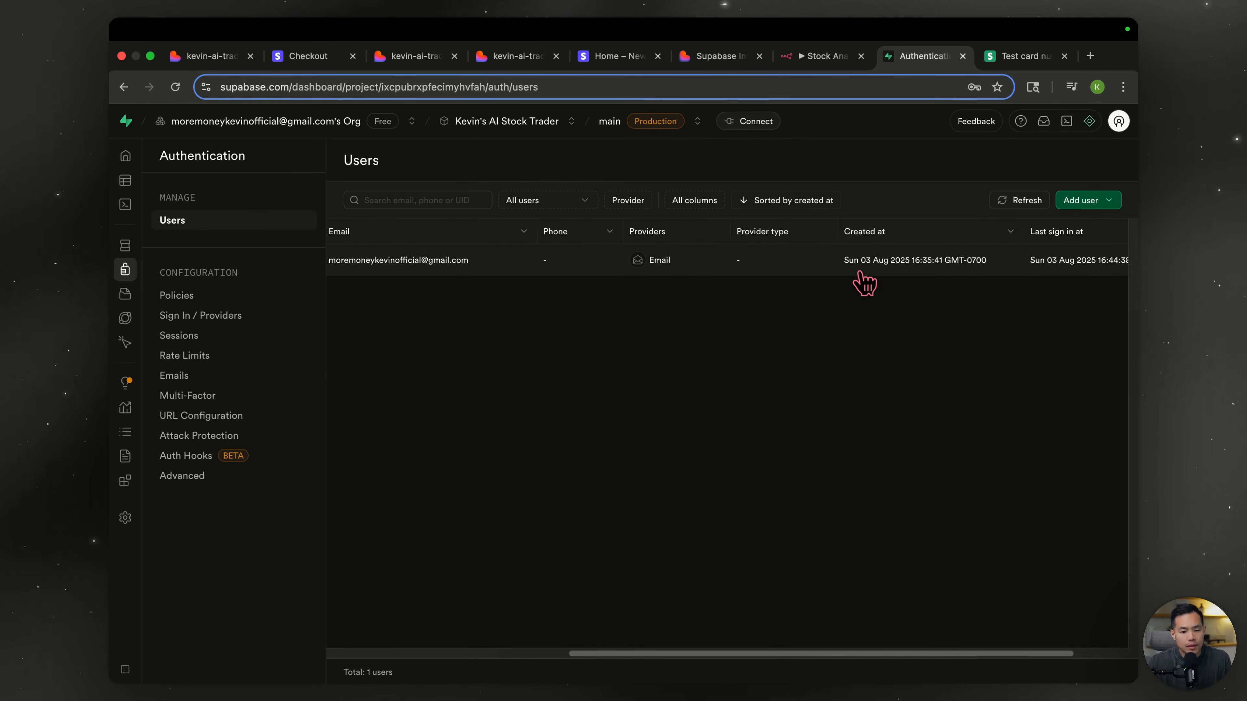
pyautogui.hscroll(2, 858, 271)
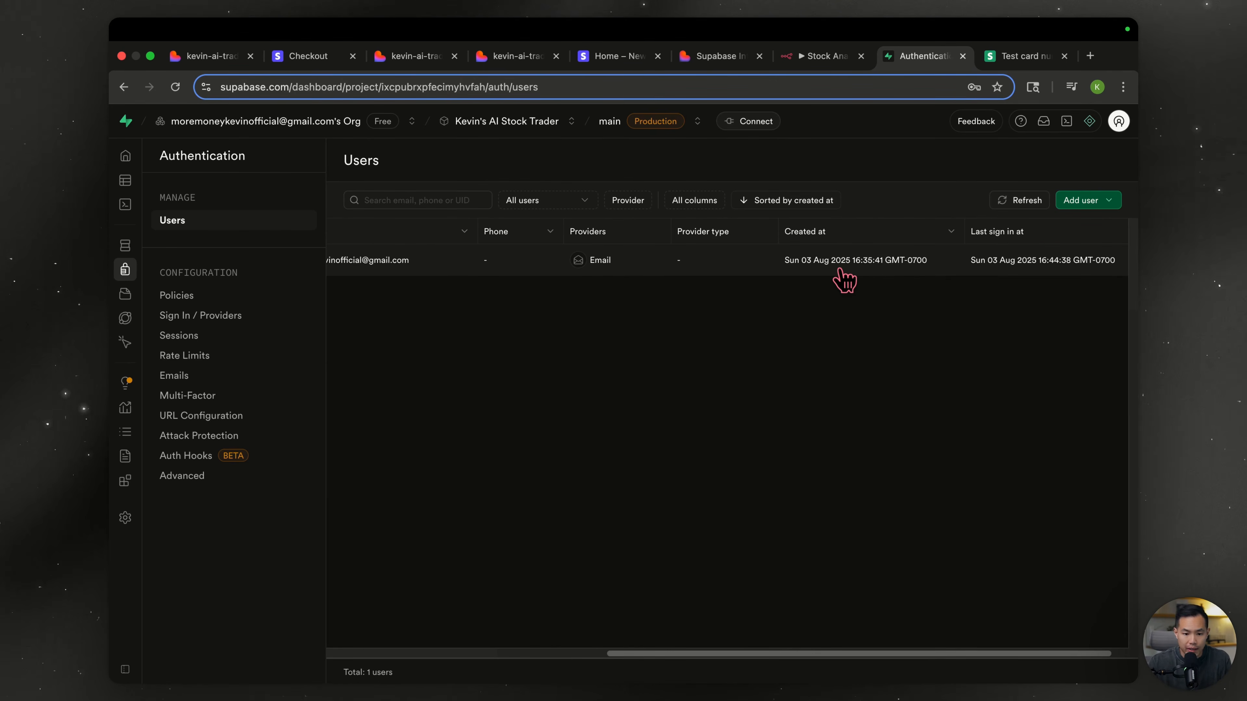
pyautogui.hscroll(1, 845, 280)
pyautogui.hscroll(-6, 648, 310)
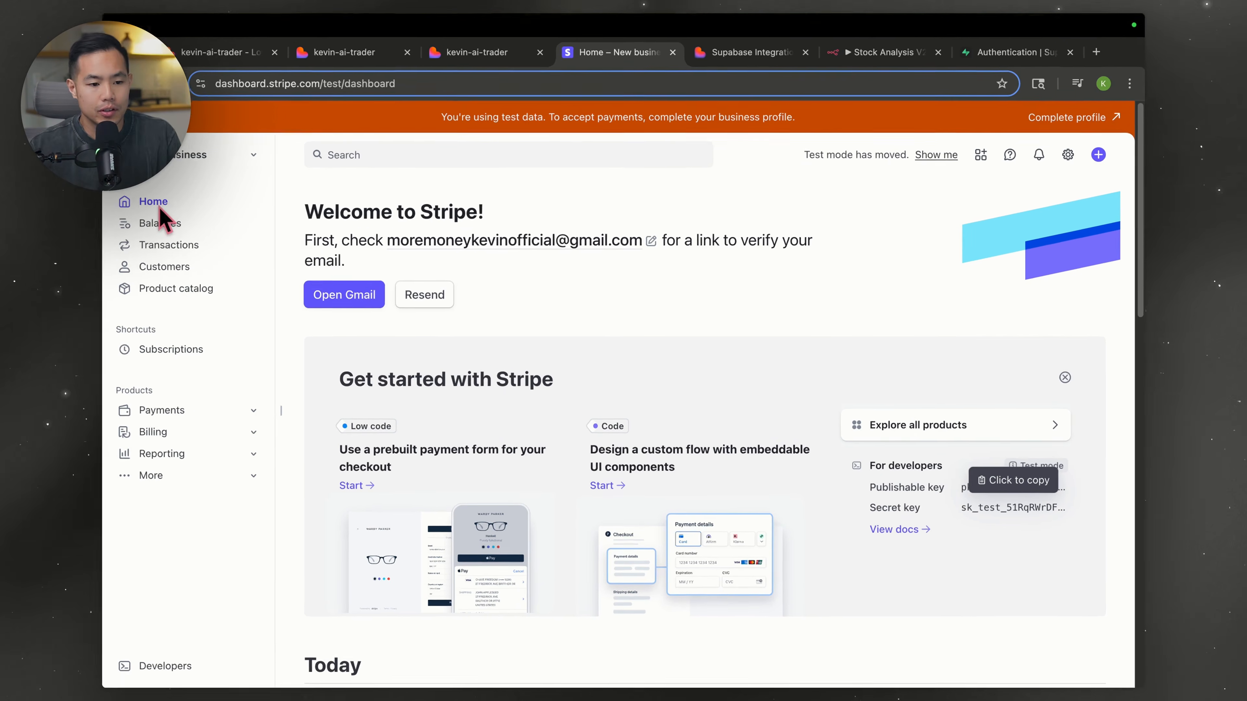
# In the Stripe test dashboard, open the active subscriptions and examine the AI Stock Trader Premium entry's product, creation date and amounts
pyautogui.click(155, 350)
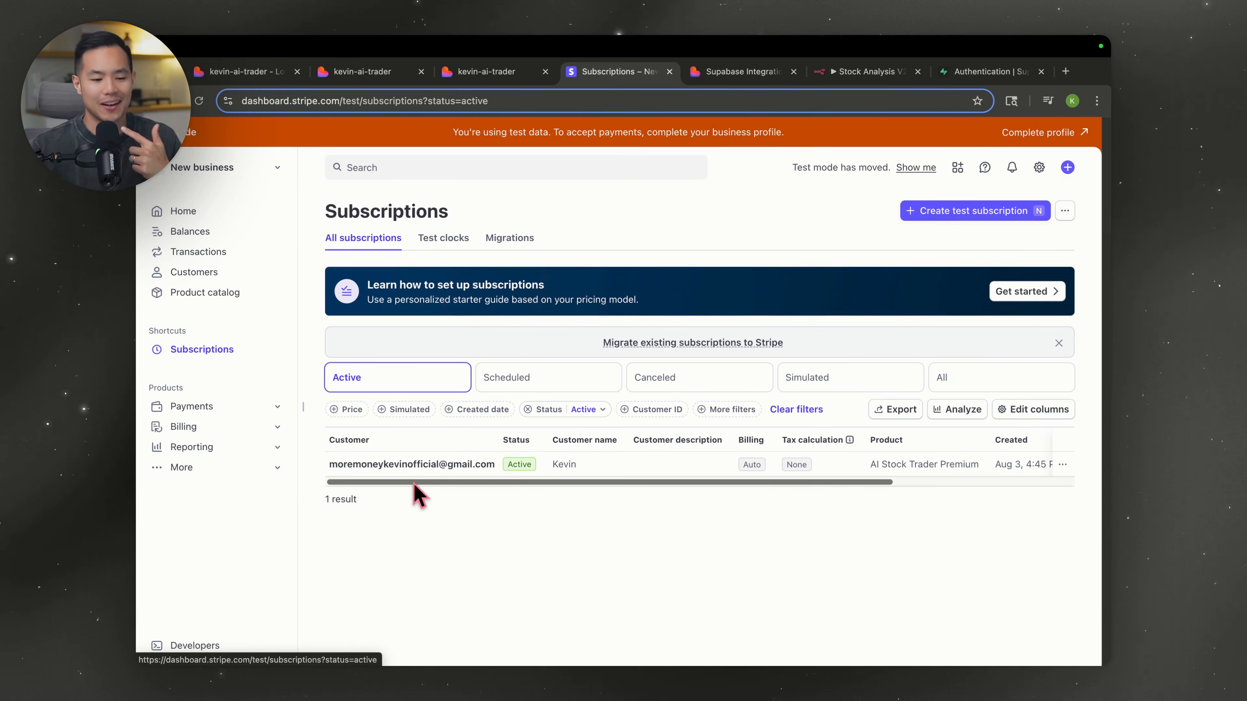
pyautogui.moveTo(391, 498); pyautogui.dragTo(790, 493)
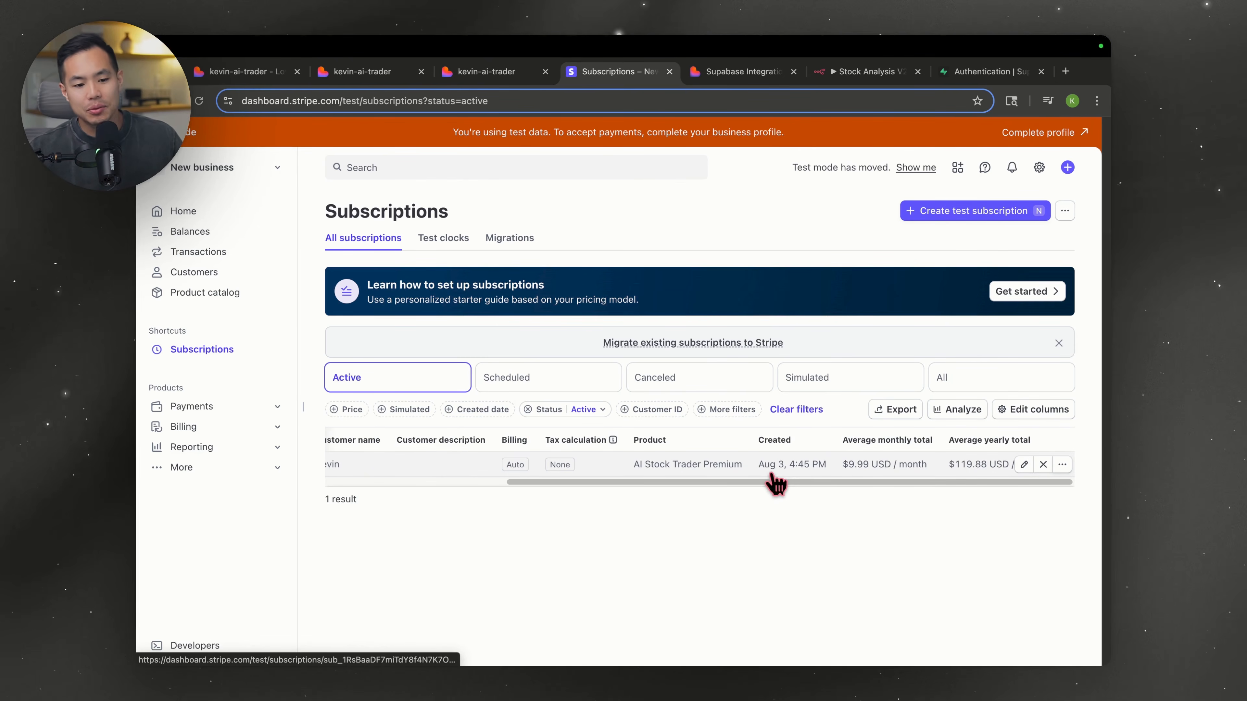